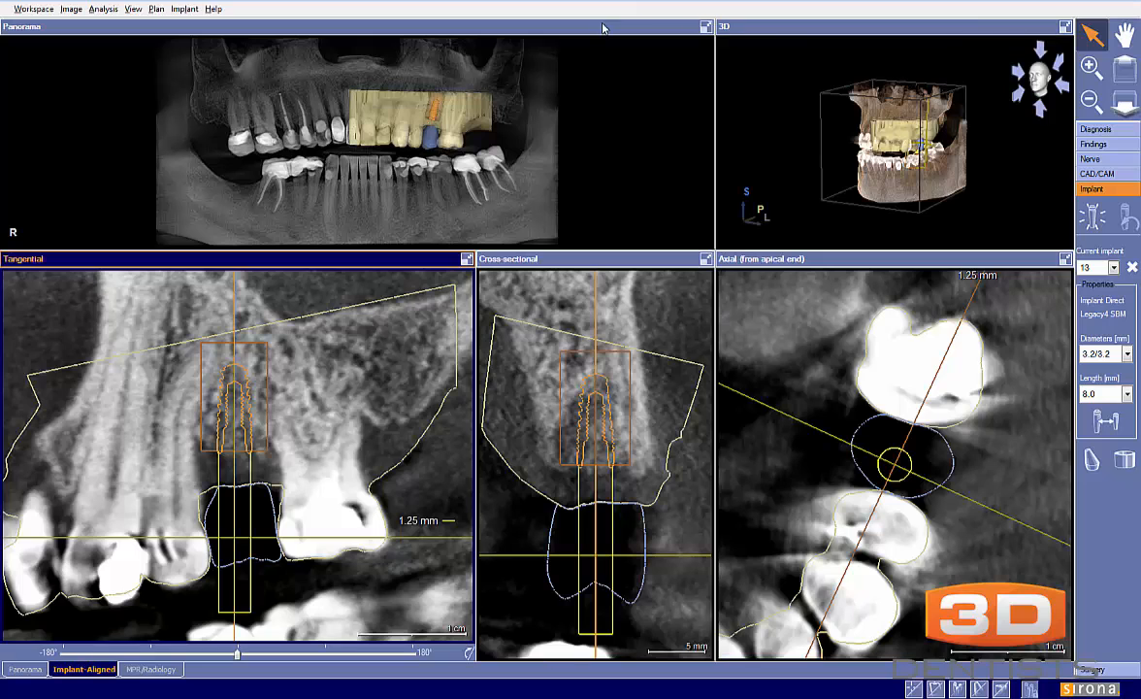
- Enlarge the panorama to examine the optical scan overlay, crown and implant, then restore the layout with the whole arch in view
{"action": "left_click", "coordinate": [706, 26]}
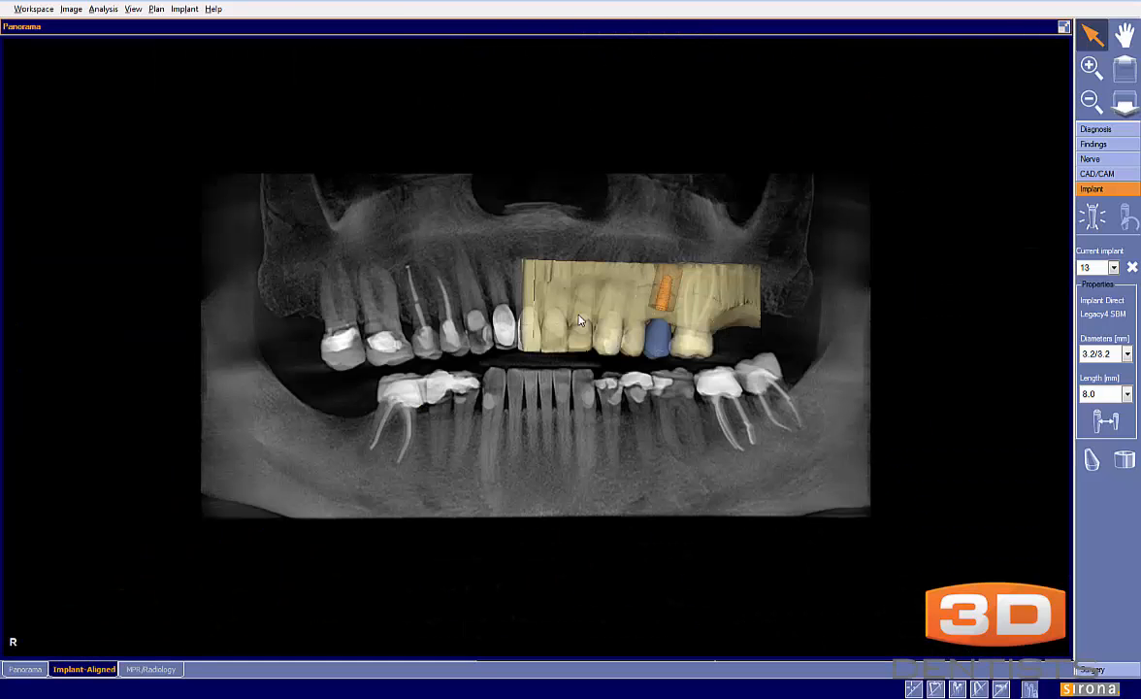
{"action": "scroll", "coordinate": [580, 367], "scroll_direction": "up", "scroll_amount": 3}
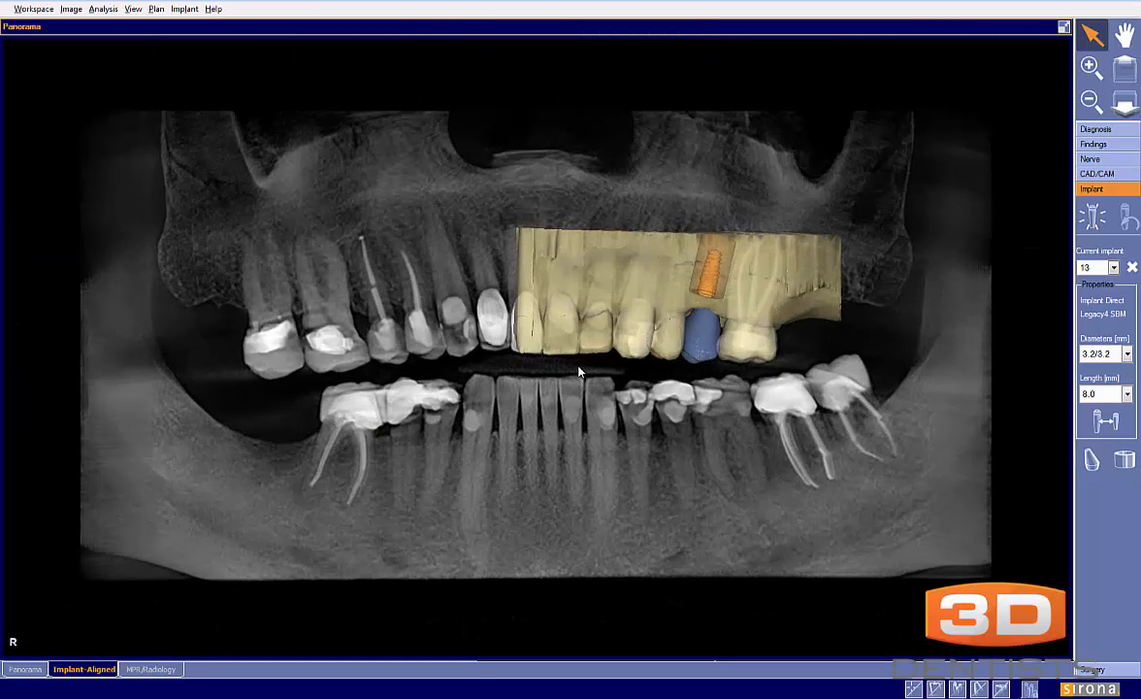
{"action": "left_click_drag", "start_coordinate": [580, 367], "coordinate": [543, 359]}
{"action": "scroll", "coordinate": [543, 361], "scroll_direction": "up", "scroll_amount": 1}
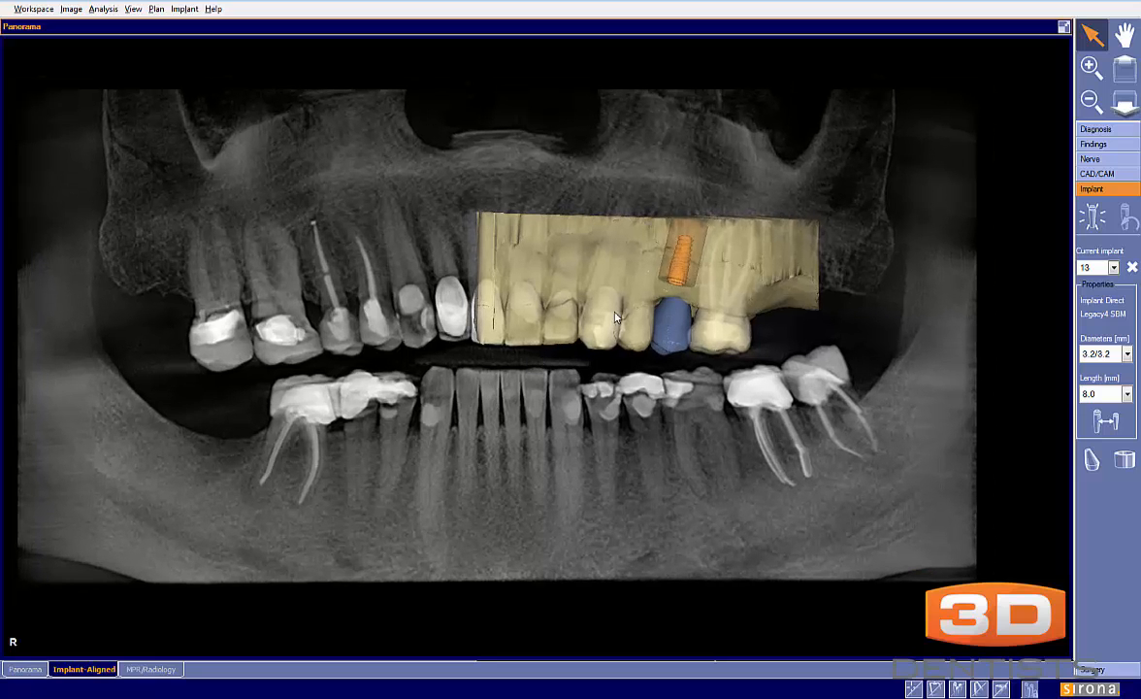
{"action": "left_click", "coordinate": [1063, 27]}
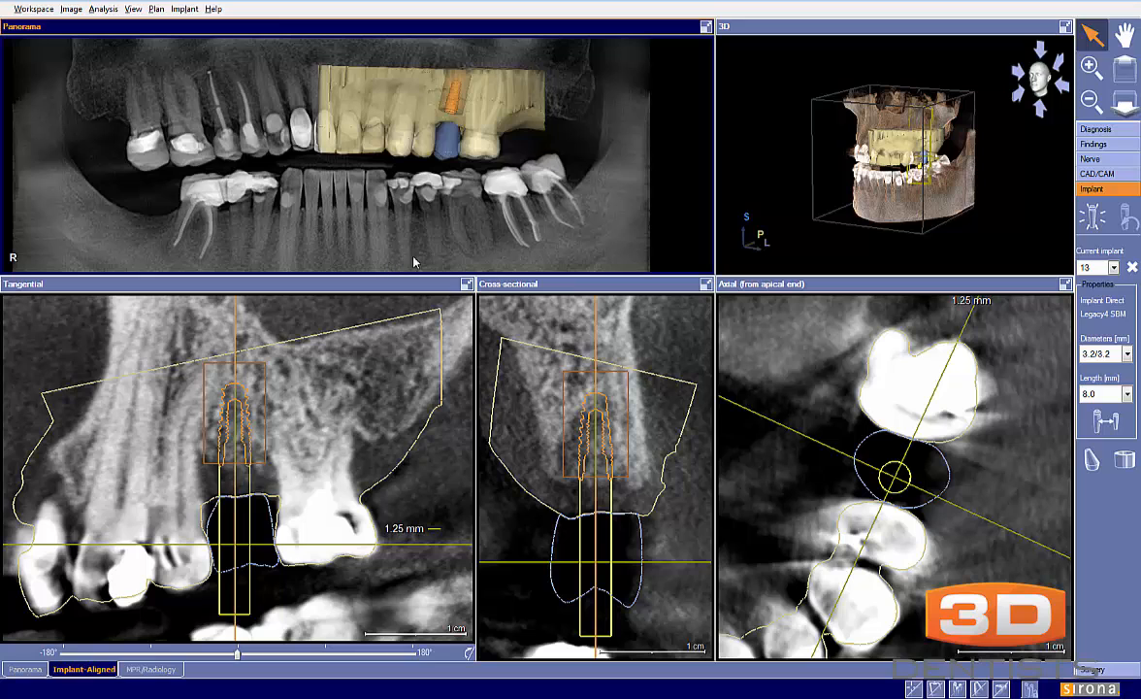
{"action": "left_click_drag", "start_coordinate": [510, 185], "coordinate": [548, 189]}
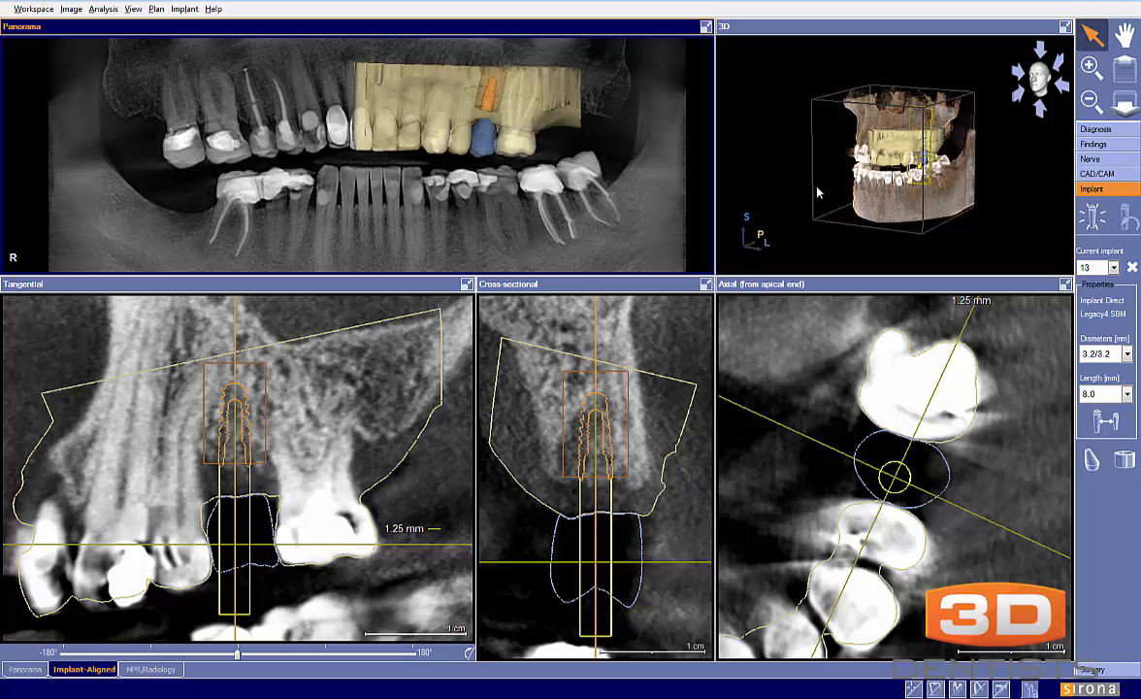
- Examine the bone and adjacent roots around implant 13 by rotating the enlarged tangential slice about the implant axis
{"action": "left_click", "coordinate": [205, 419]}
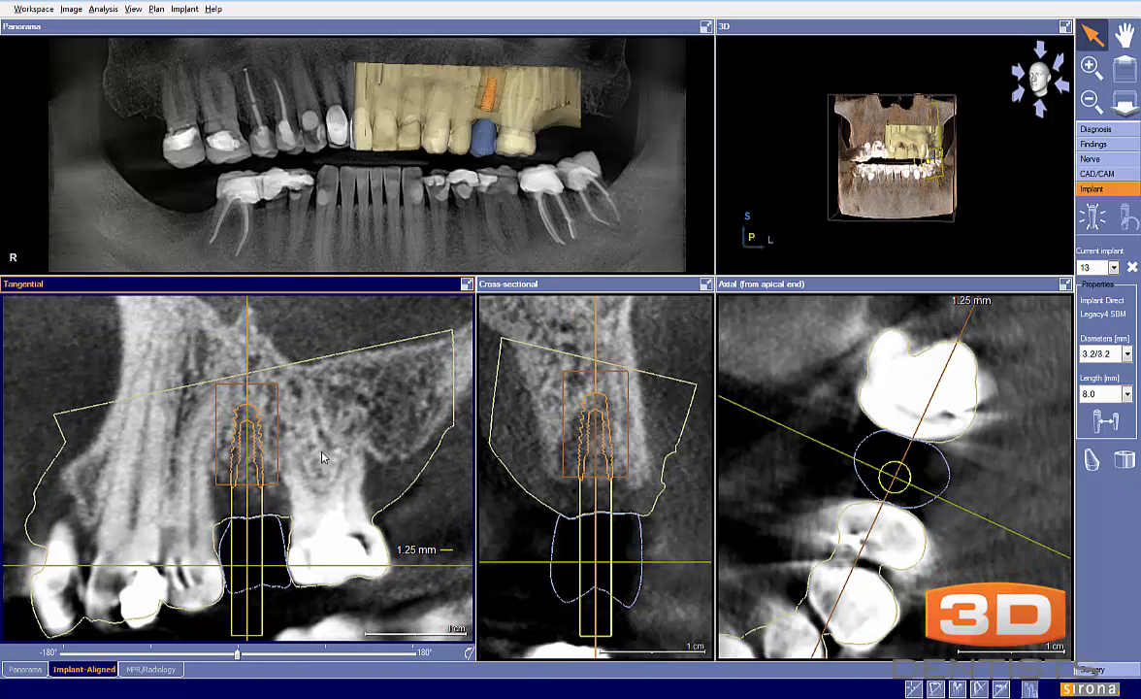
{"action": "left_click", "coordinate": [467, 284]}
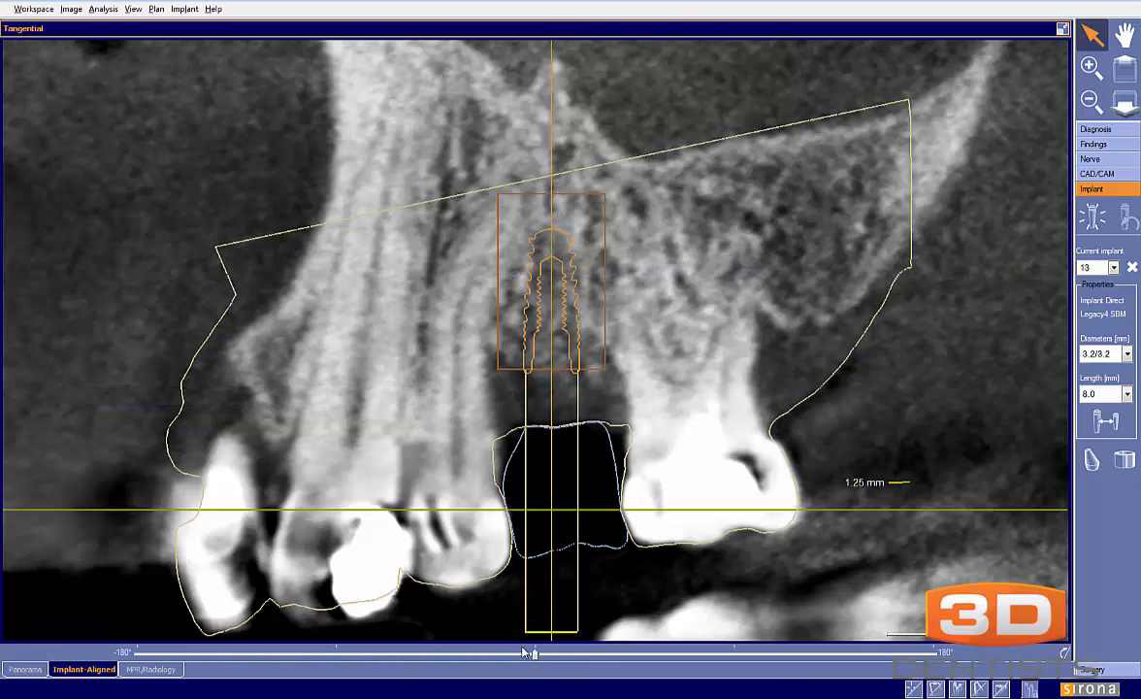
{"action": "left_click_drag", "start_coordinate": [536, 656], "coordinate": [474, 643]}
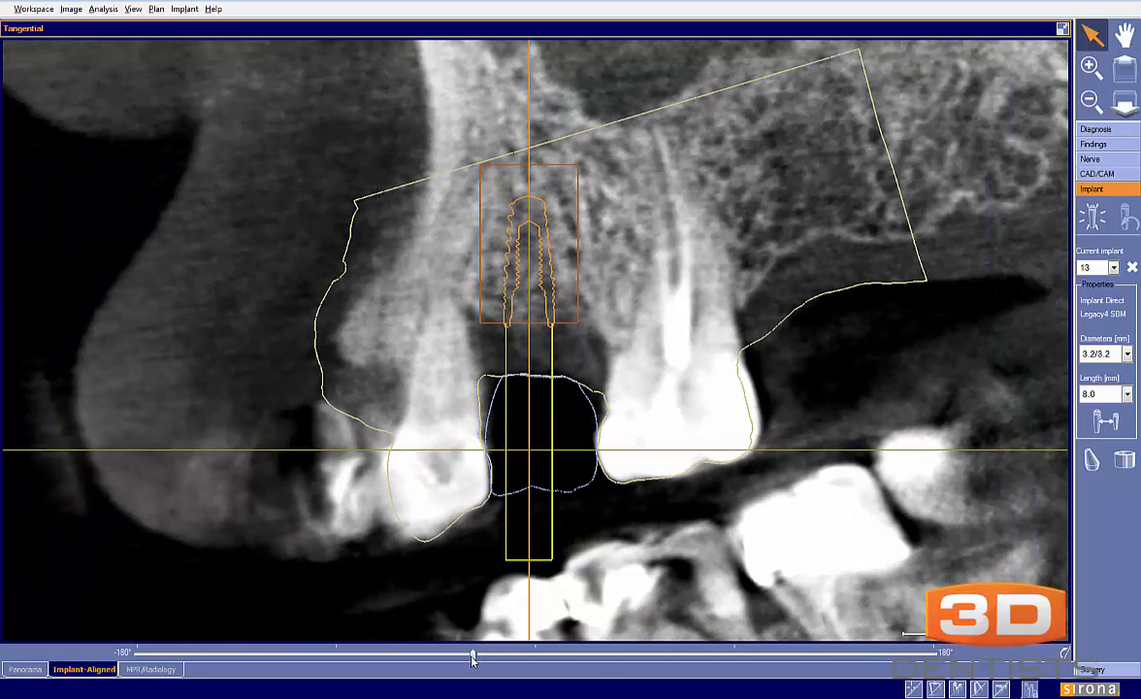
{"action": "left_click_drag", "start_coordinate": [472, 660], "coordinate": [463, 656]}
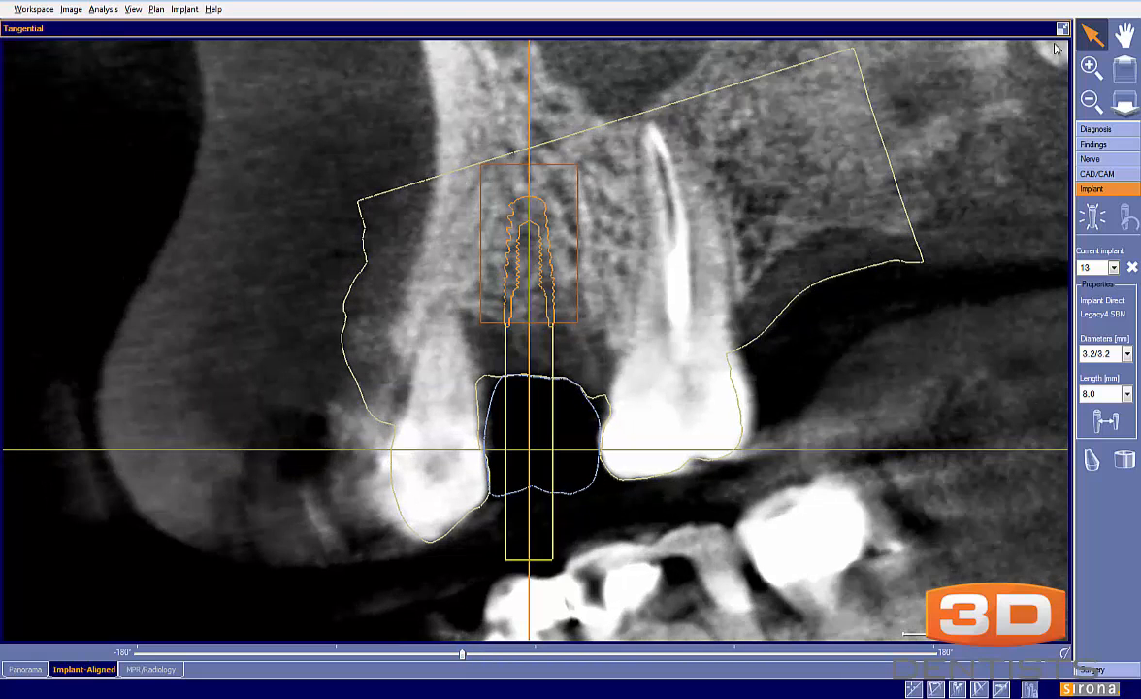
{"action": "left_click", "coordinate": [1062, 28]}
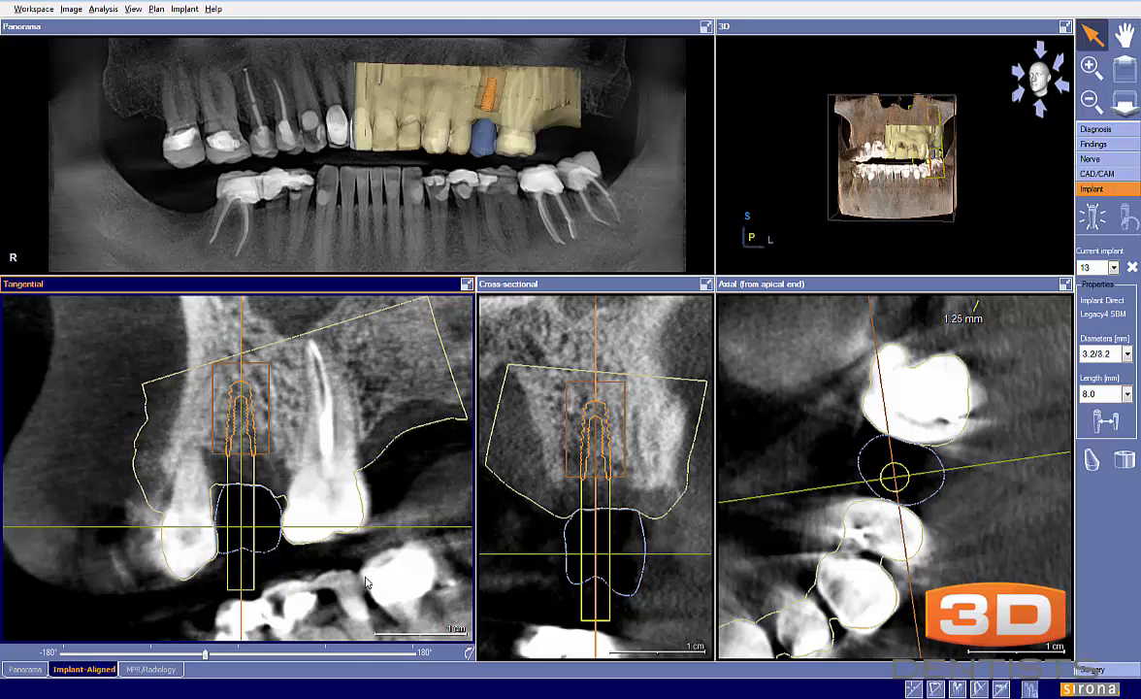
{"action": "left_click_drag", "start_coordinate": [204, 658], "coordinate": [230, 570]}
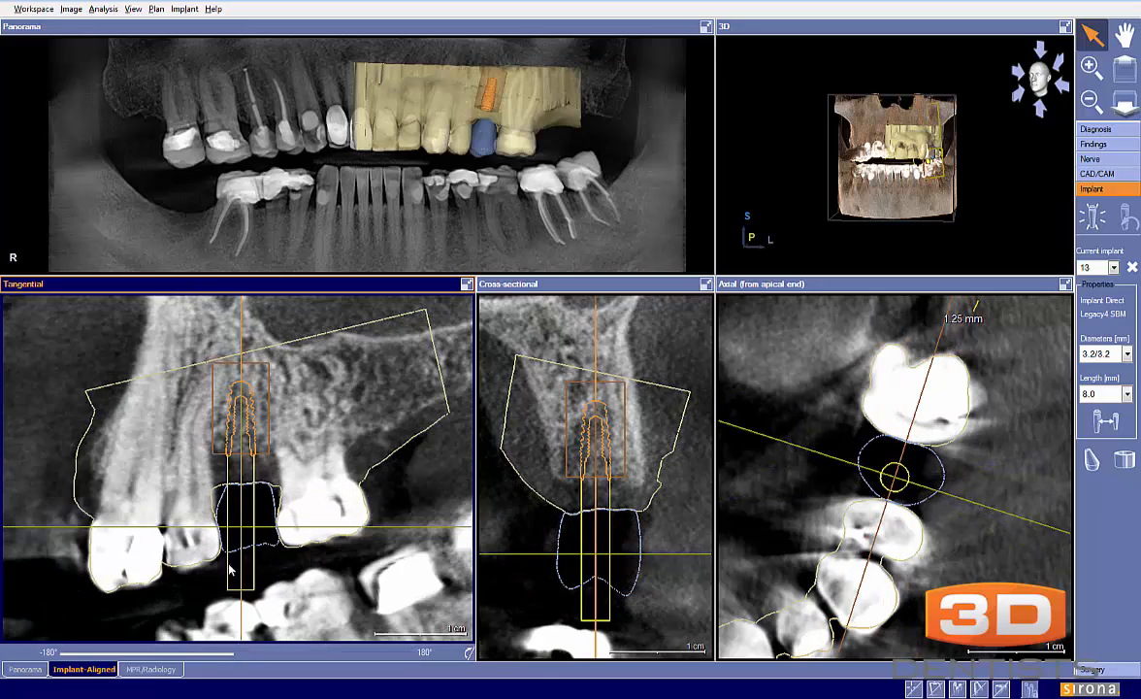
{"action": "scroll", "coordinate": [230, 571], "scroll_direction": "up", "scroll_amount": 5}
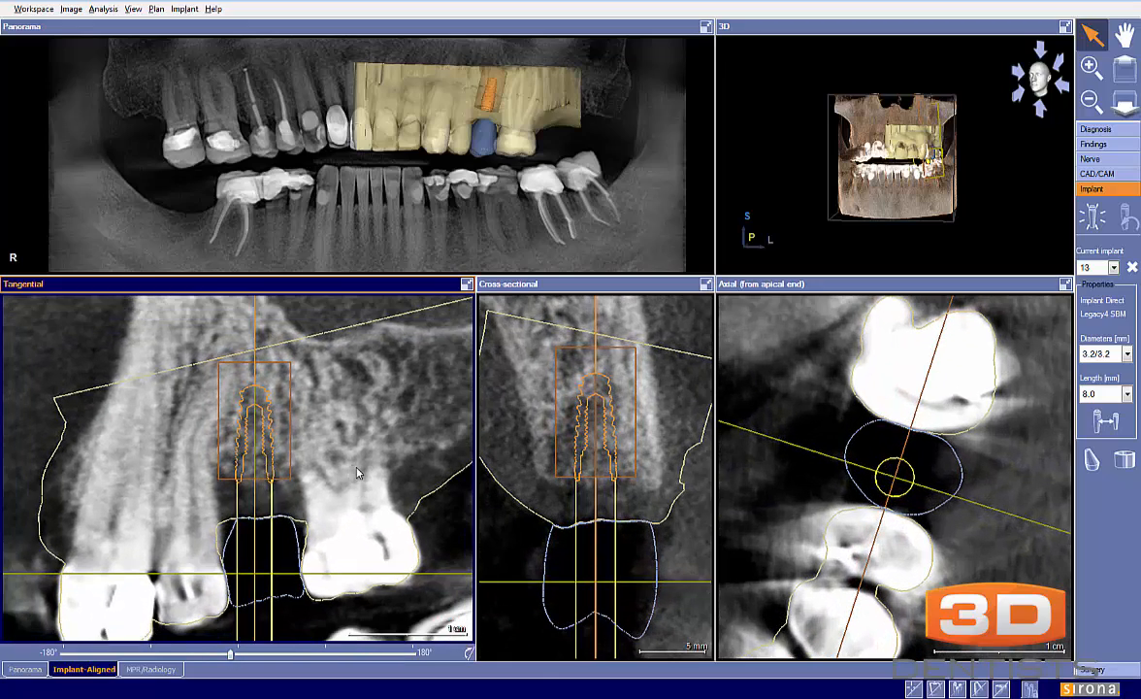
{"action": "scroll", "coordinate": [357, 472], "scroll_direction": "down", "scroll_amount": 2}
- Set the diameter of implant 13 to 3.7/3.7 mm
{"action": "left_click", "coordinate": [590, 398]}
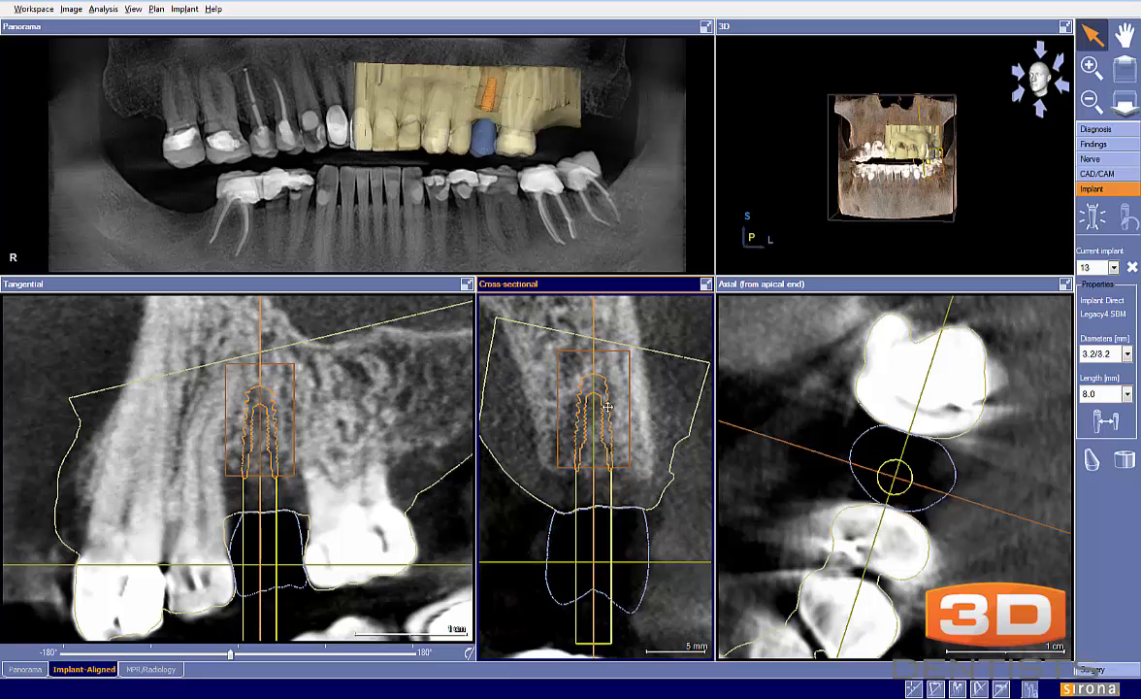
{"action": "left_click", "coordinate": [1126, 354]}
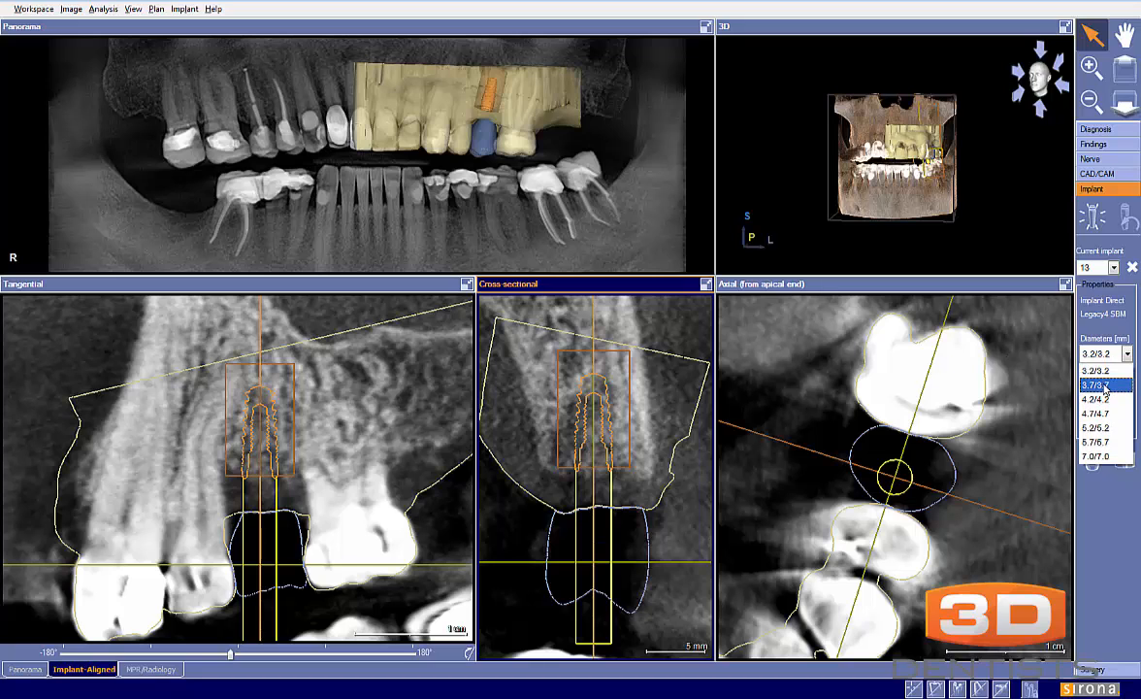
{"action": "left_click", "coordinate": [1104, 386]}
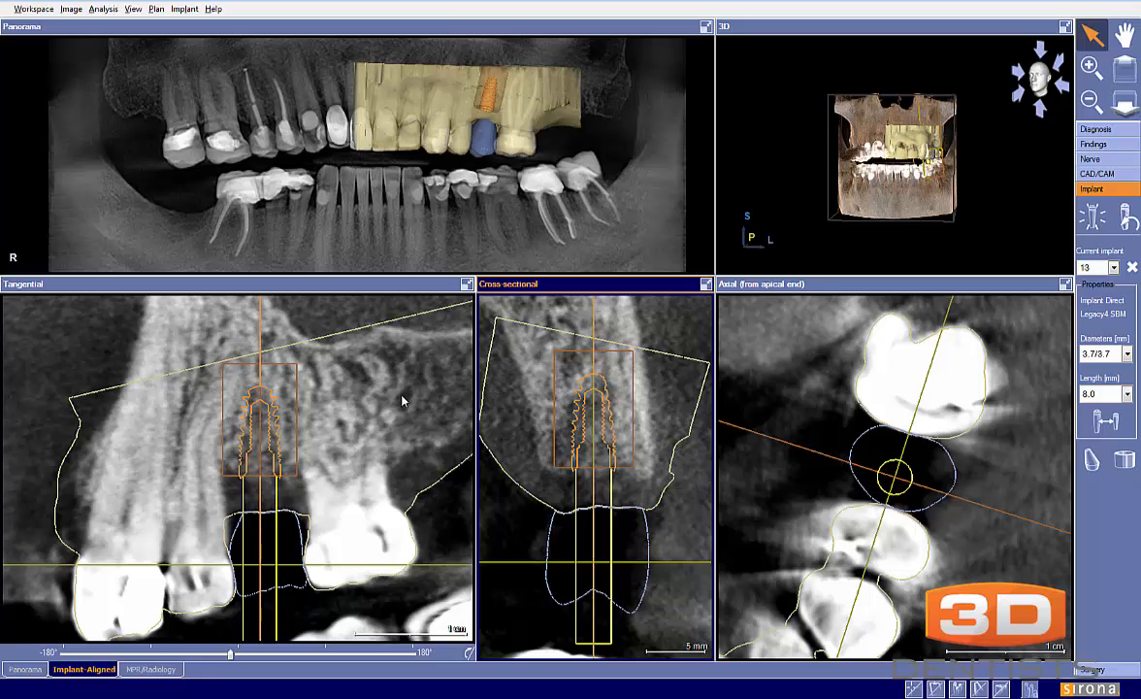
- Adjust the tilt of implant 13 between the neighbouring teeth in the tangential view
{"action": "left_click", "coordinate": [364, 395]}
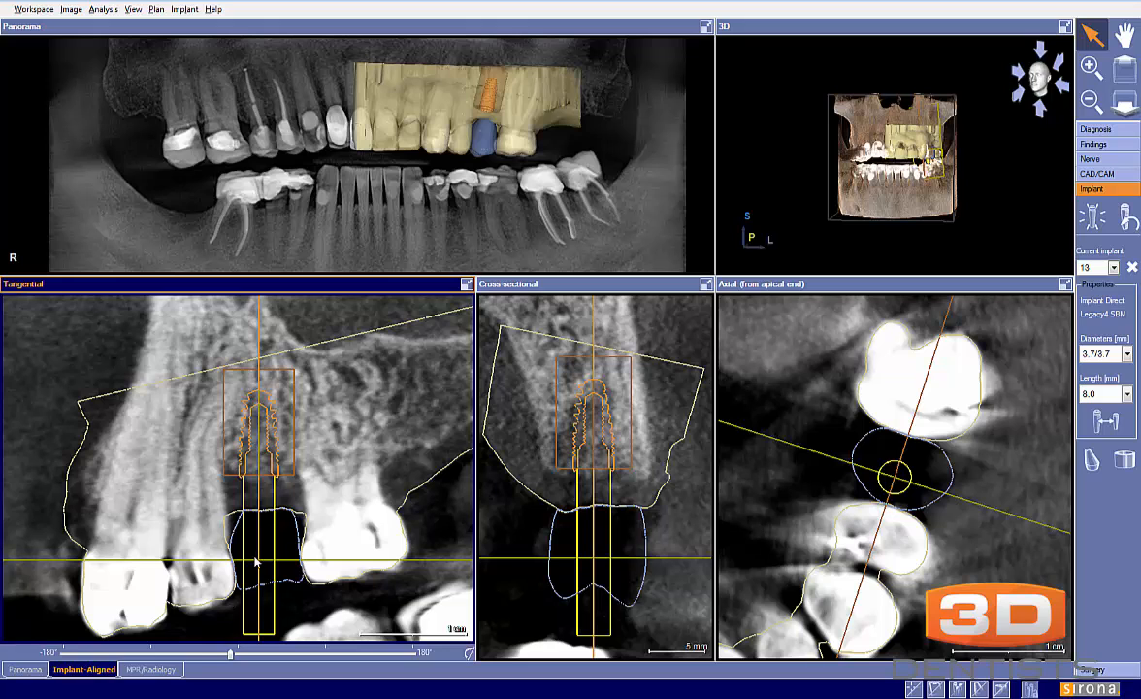
{"action": "left_click_drag", "start_coordinate": [259, 607], "coordinate": [260, 480]}
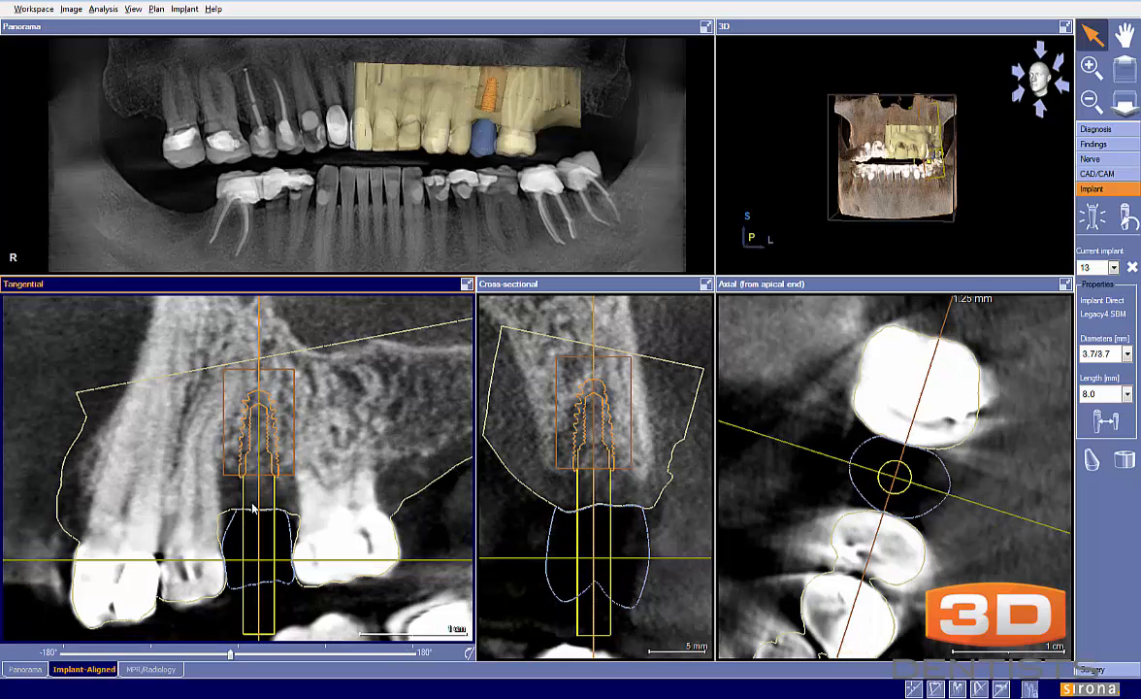
{"action": "left_click_drag", "start_coordinate": [261, 354], "coordinate": [260, 355]}
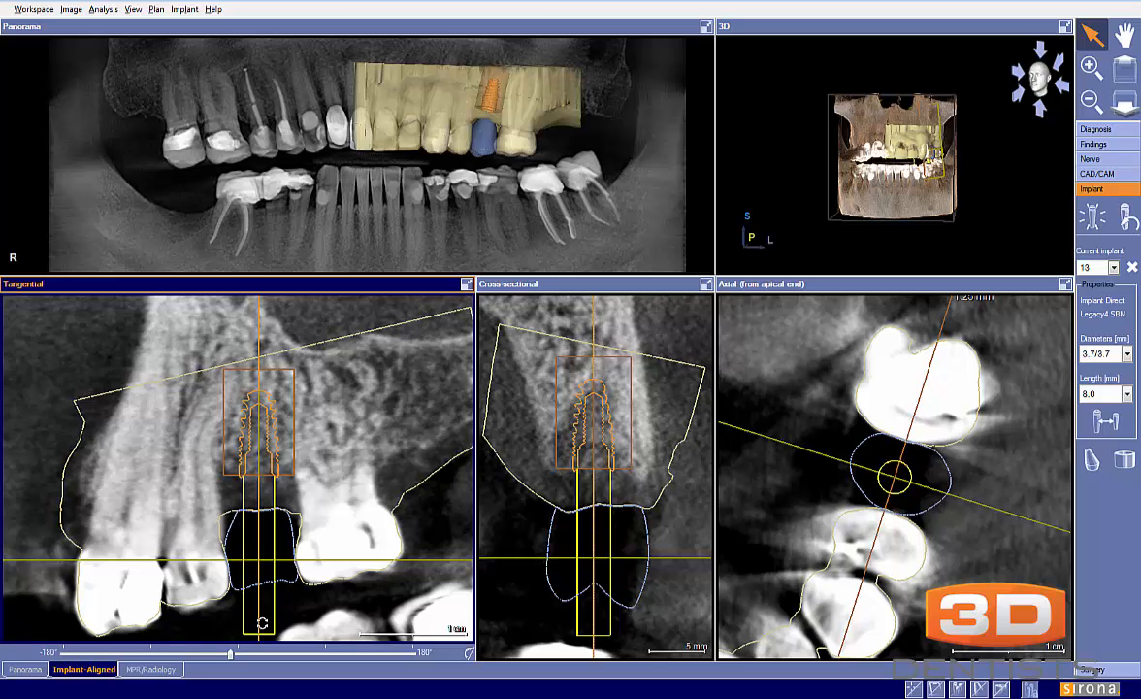
{"action": "left_click_drag", "start_coordinate": [262, 621], "coordinate": [263, 623]}
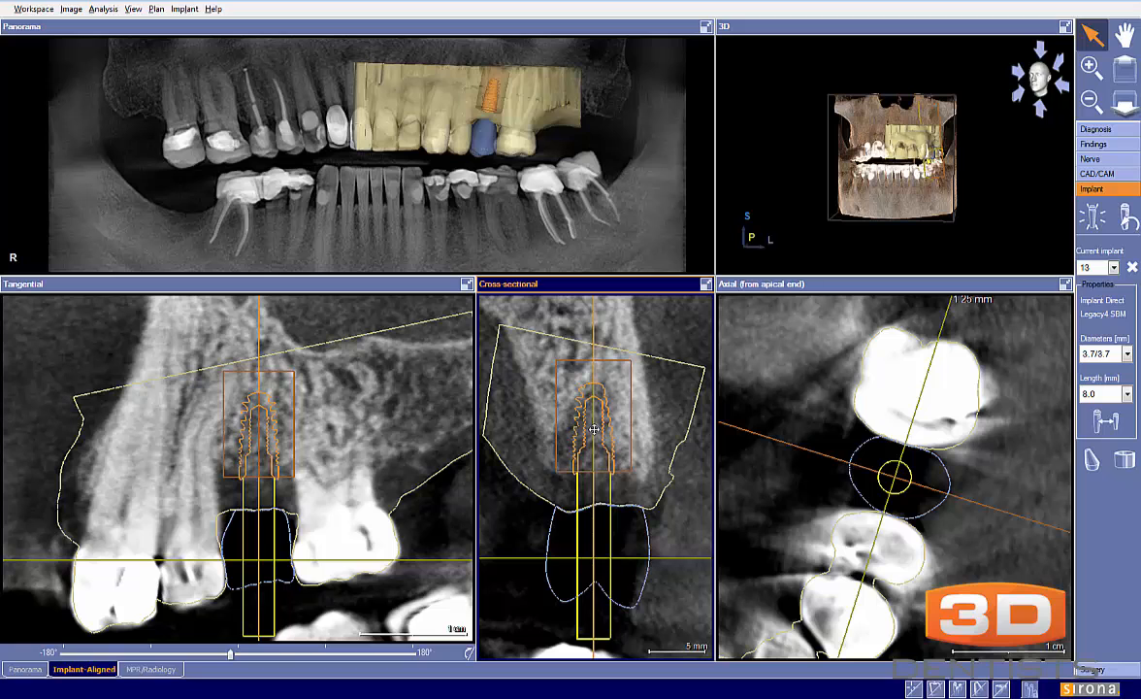
- Fine-tune the position and angle of implant 13 within the ridge in the cross-sectional and axial views
{"action": "left_click", "coordinate": [595, 427]}
{"action": "left_click_drag", "start_coordinate": [596, 429], "coordinate": [594, 429]}
{"action": "left_click_drag", "start_coordinate": [595, 338], "coordinate": [550, 311]}
{"action": "left_click_drag", "start_coordinate": [588, 416], "coordinate": [588, 419]}
{"action": "left_click_drag", "start_coordinate": [774, 515], "coordinate": [776, 501]}
- Inspect the clearance between implant 13 and the adjacent roots on close-up tangential slices rotated about the implant
{"action": "middle_click_drag", "start_coordinate": [301, 535], "coordinate": [338, 559]}
{"action": "scroll", "coordinate": [338, 559], "scroll_direction": "down", "scroll_amount": 1}
{"action": "mouse_move", "coordinate": [231, 657]}
{"action": "left_mouse_down"}
{"action": "mouse_move", "coordinate": [260, 657]}
{"action": "mouse_move", "coordinate": [231, 657]}
{"action": "left_mouse_up"}
{"action": "middle_click_drag", "start_coordinate": [341, 478], "coordinate": [359, 497]}
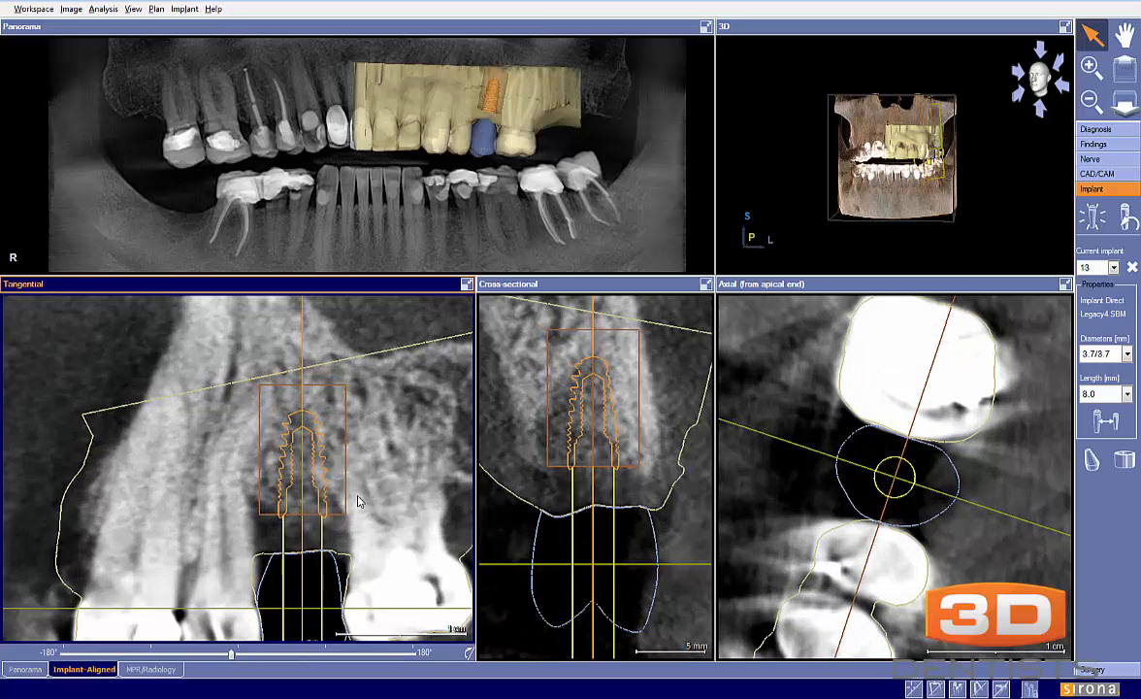
{"action": "scroll", "coordinate": [345, 483], "scroll_direction": "up", "scroll_amount": 1}
{"action": "left_click_drag", "start_coordinate": [231, 657], "coordinate": [242, 658]}
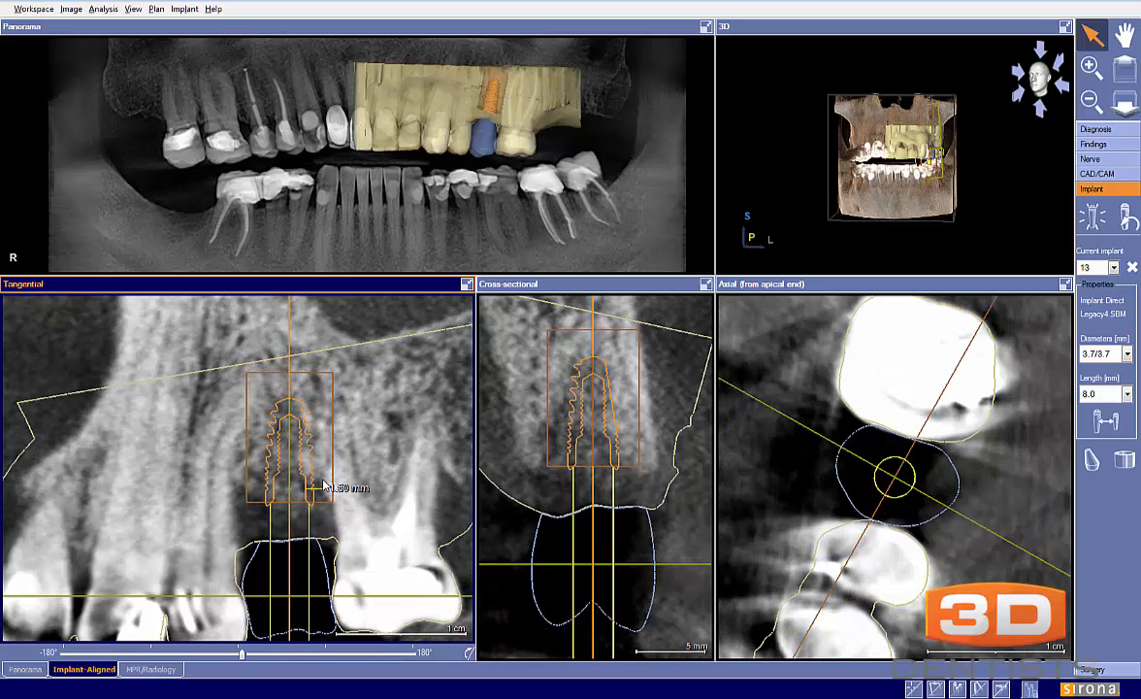
{"action": "middle_click_drag", "start_coordinate": [346, 462], "coordinate": [329, 417]}
{"action": "scroll", "coordinate": [322, 462], "scroll_direction": "down", "scroll_amount": 1}
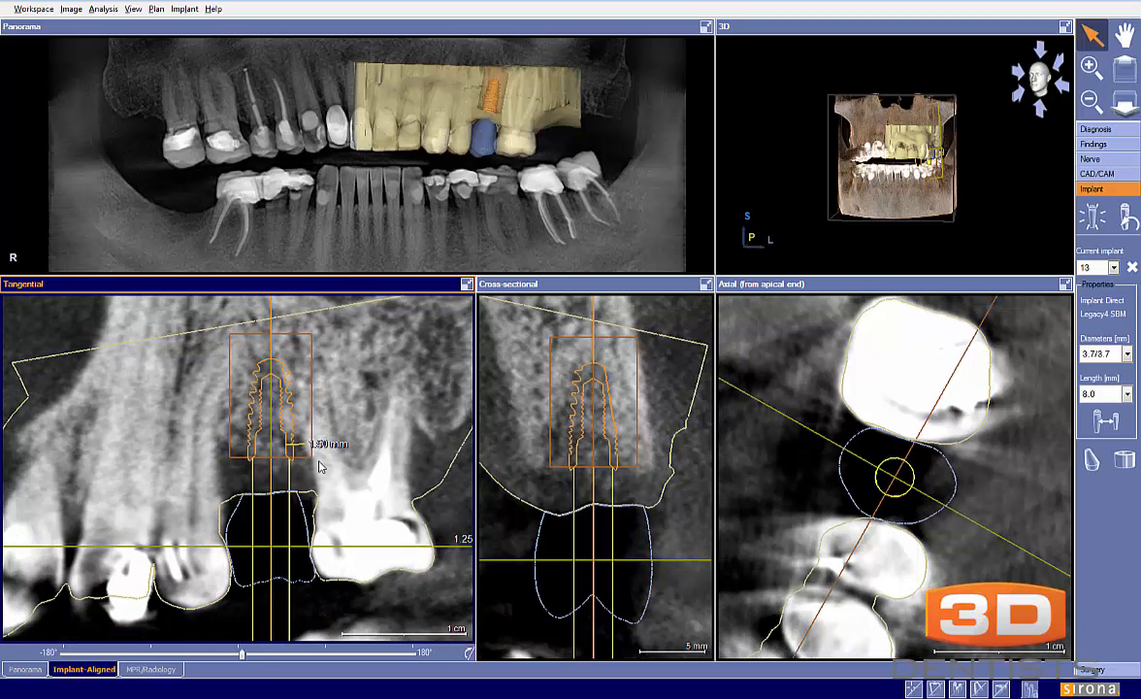
- Refine the mesiodistal tilt of implant 13 away from the neighbouring root on a rotated tangential slice
{"action": "left_click_drag", "start_coordinate": [244, 660], "coordinate": [259, 630]}
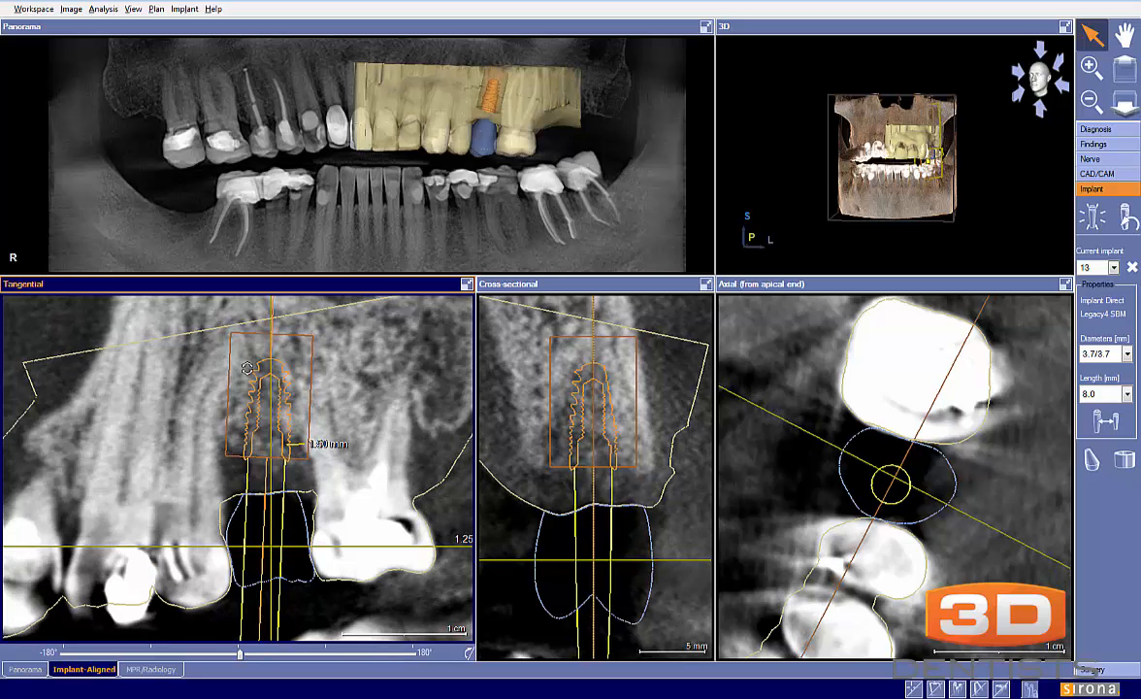
{"action": "left_click_drag", "start_coordinate": [270, 316], "coordinate": [276, 319]}
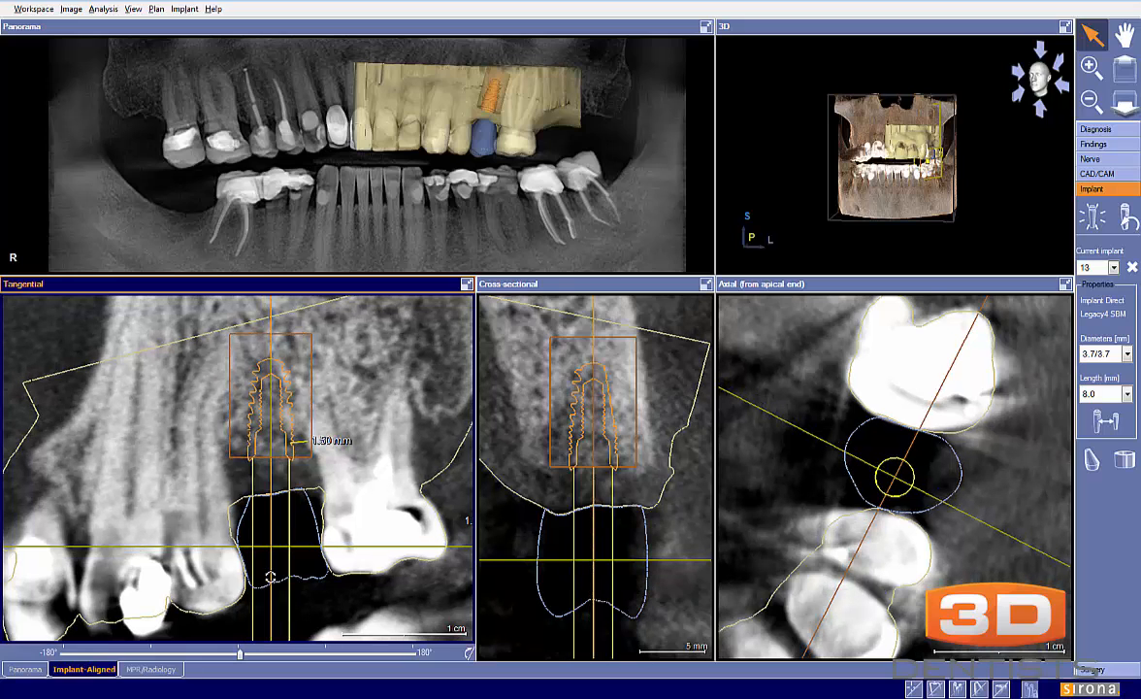
{"action": "left_click_drag", "start_coordinate": [273, 577], "coordinate": [273, 577]}
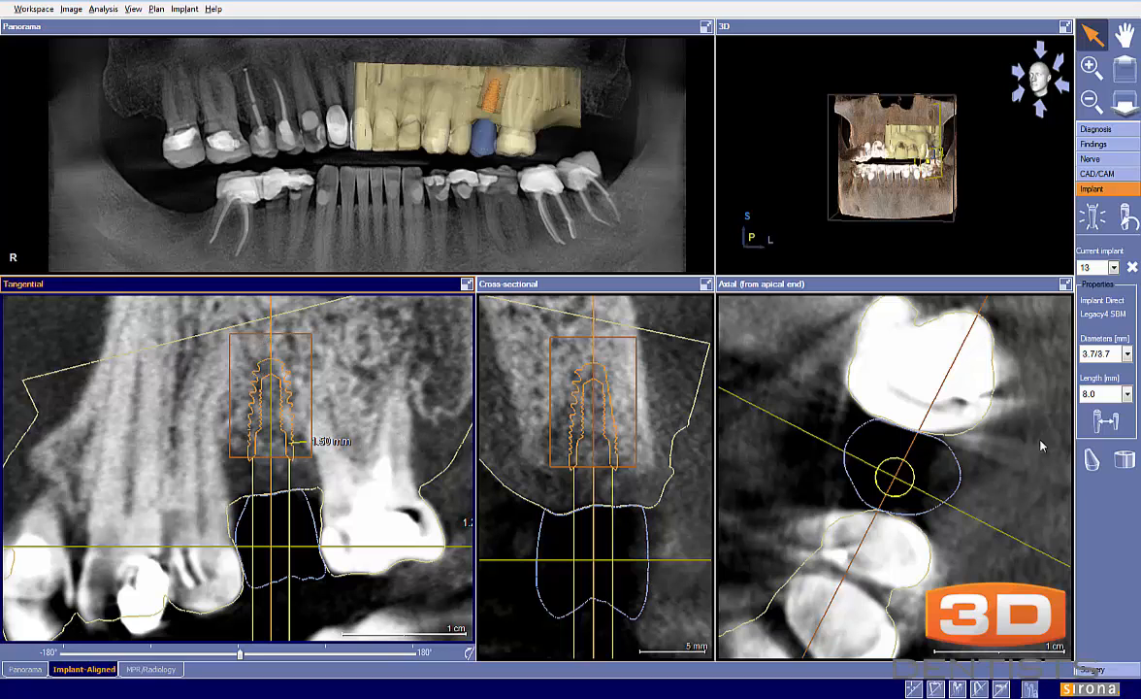
- Set the length of implant 13 to 10.0 mm
{"action": "left_click", "coordinate": [1126, 394]}
{"action": "left_click", "coordinate": [1102, 435]}
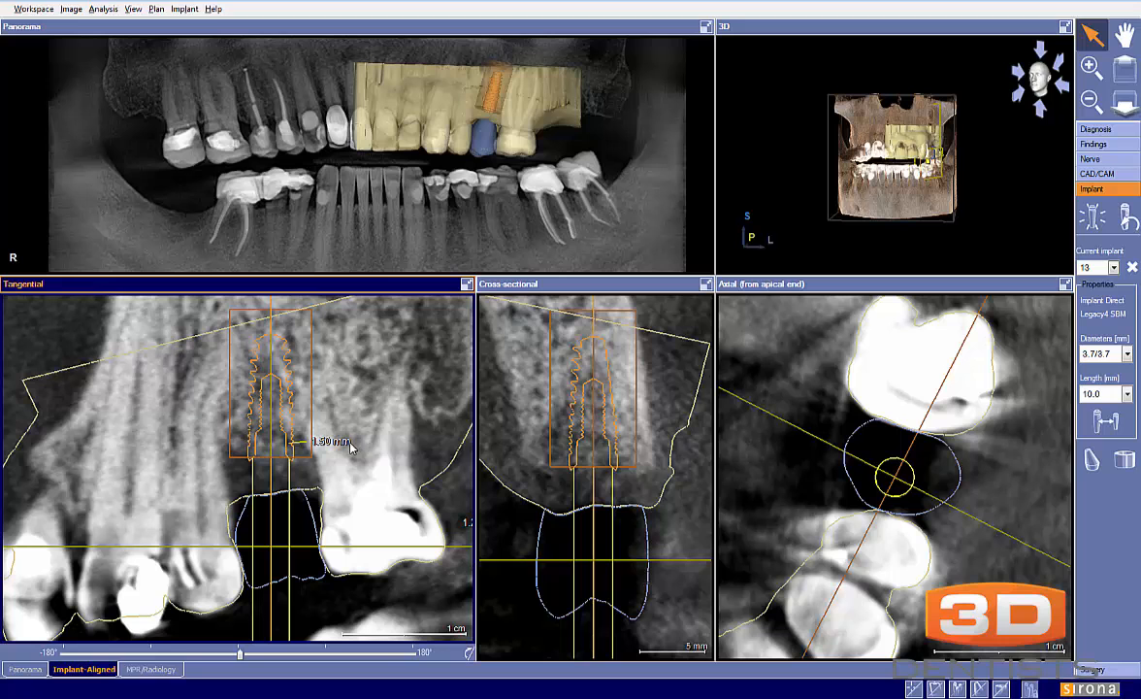
- Check the lengthened implant against the surrounding bone and neighbouring roots by rotating the tangential slice around its axis
{"action": "scroll", "coordinate": [330, 449], "scroll_direction": "down", "scroll_amount": 1}
{"action": "left_click_drag", "start_coordinate": [240, 657], "coordinate": [238, 657]}
{"action": "scroll", "coordinate": [279, 535], "scroll_direction": "down", "scroll_amount": 4}
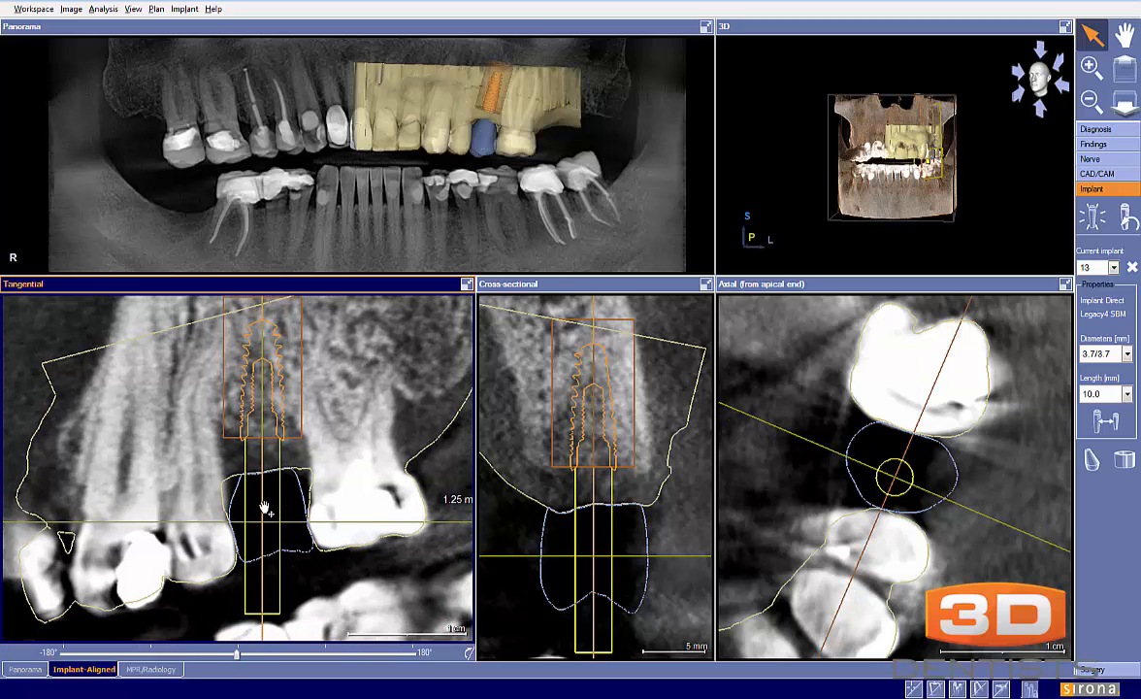
{"action": "middle_click_drag", "start_coordinate": [297, 461], "coordinate": [301, 473]}
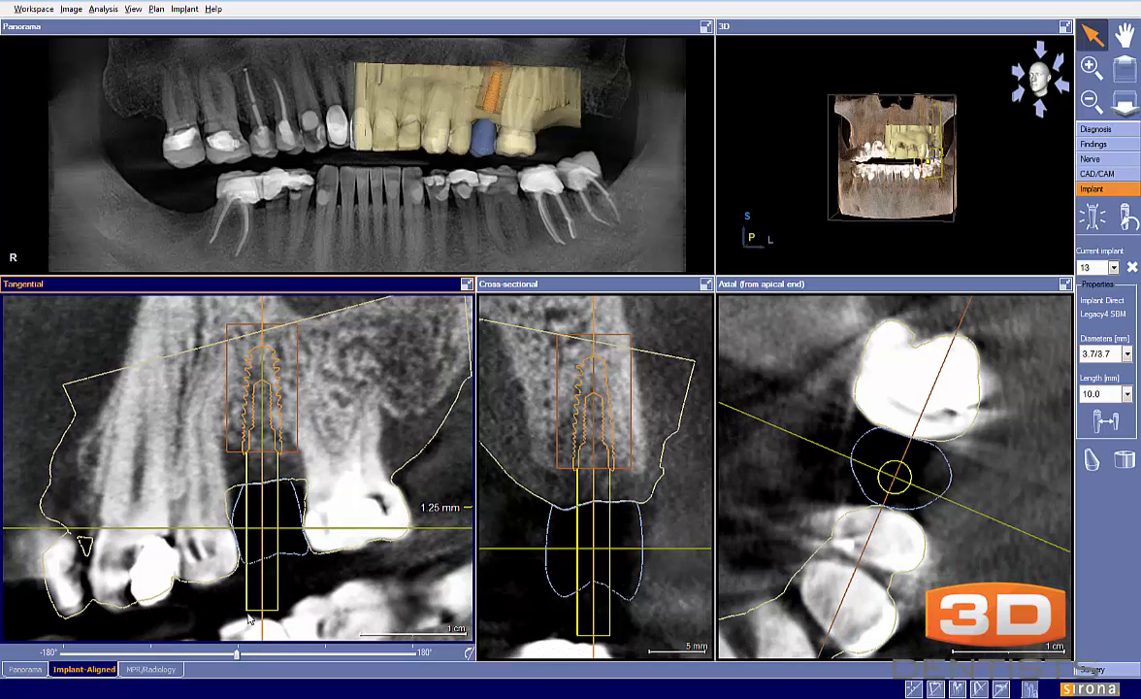
{"action": "left_click_drag", "start_coordinate": [239, 656], "coordinate": [239, 659]}
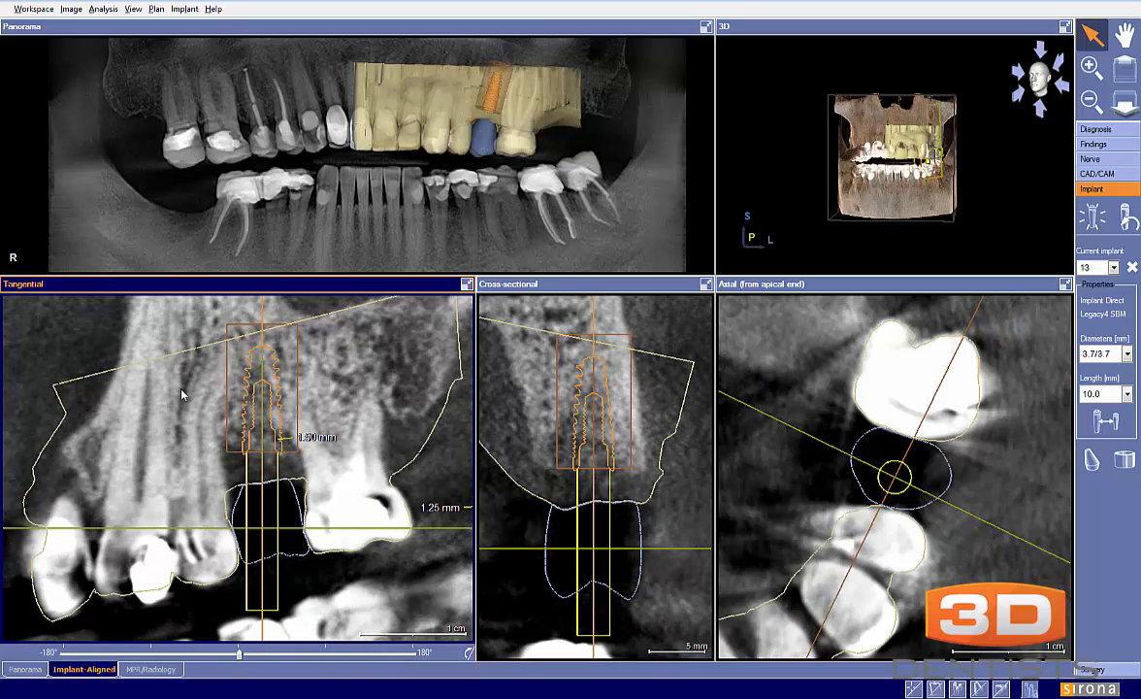
{"action": "left_click_drag", "start_coordinate": [241, 657], "coordinate": [251, 650]}
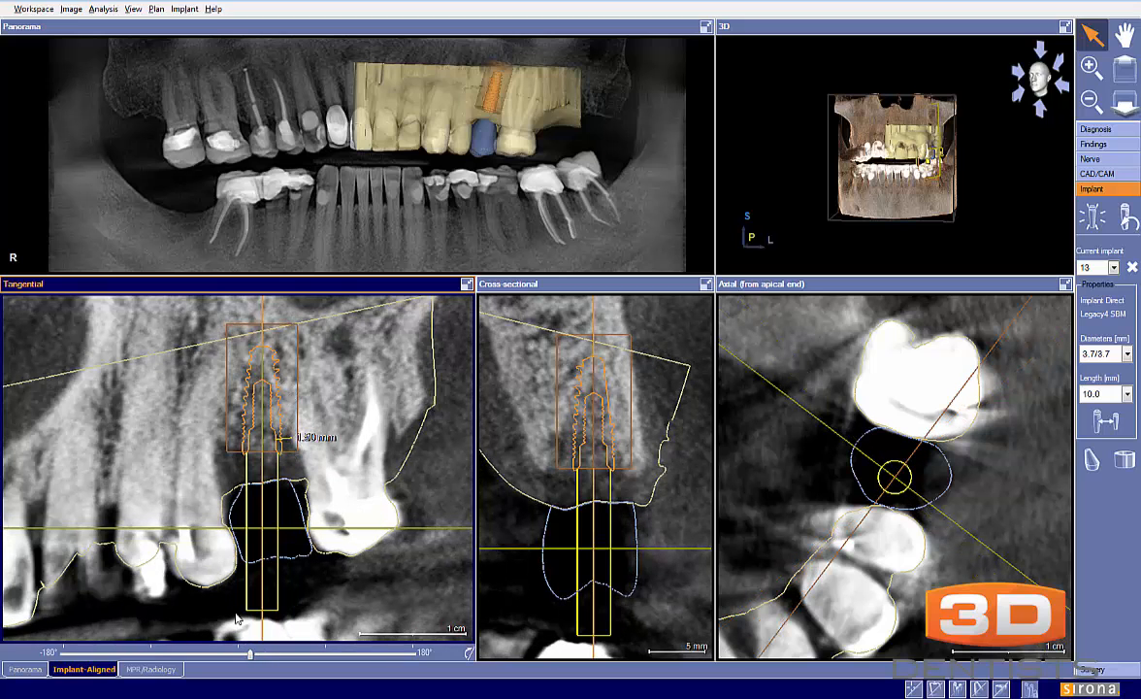
{"action": "left_click_drag", "start_coordinate": [250, 655], "coordinate": [265, 656]}
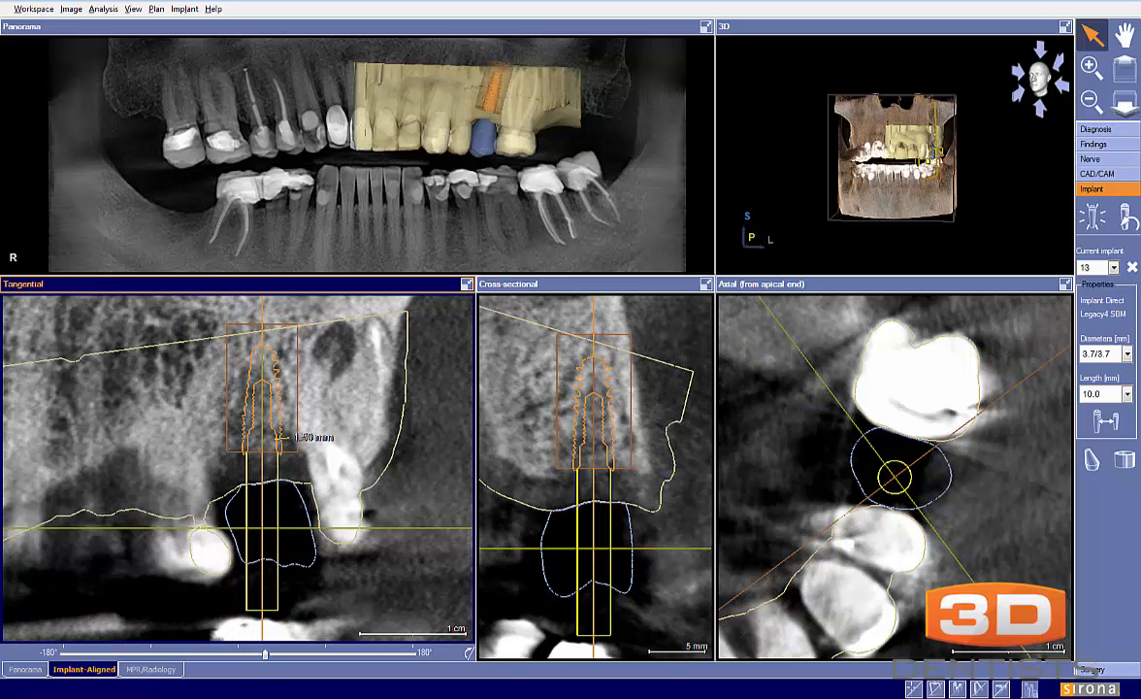
{"action": "left_click_drag", "start_coordinate": [264, 654], "coordinate": [267, 656]}
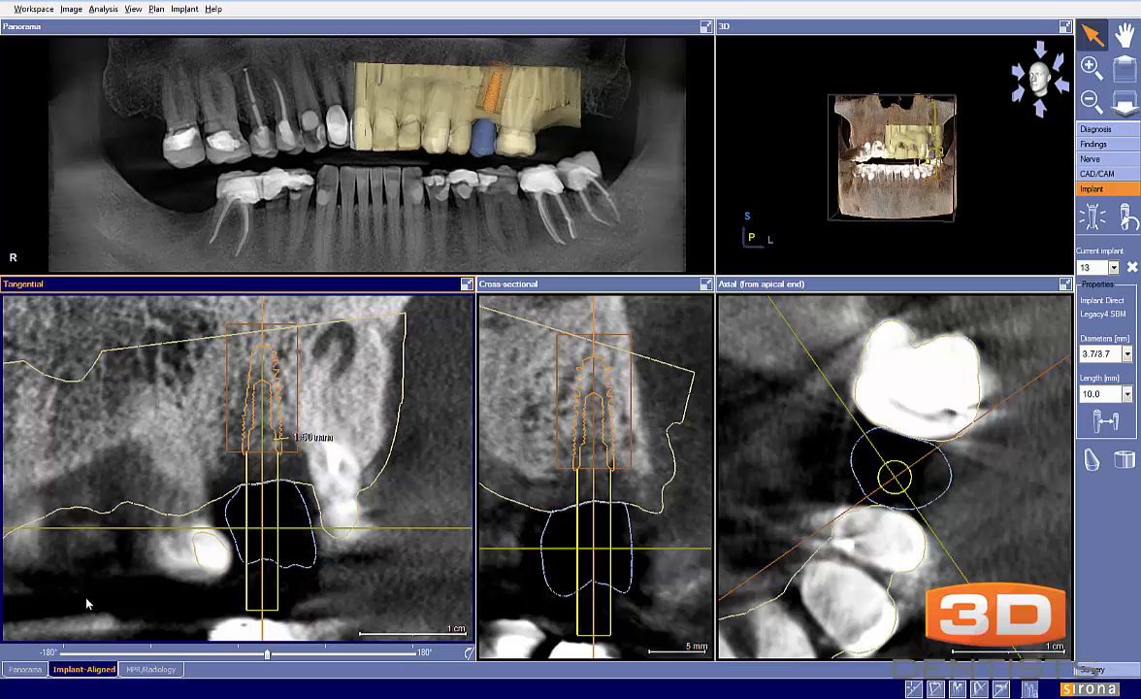
- Switch to the Panorama workspace, bring the implant 13 site into the slices, and enlarge the tangential view to examine the implant
{"action": "left_click", "coordinate": [27, 669]}
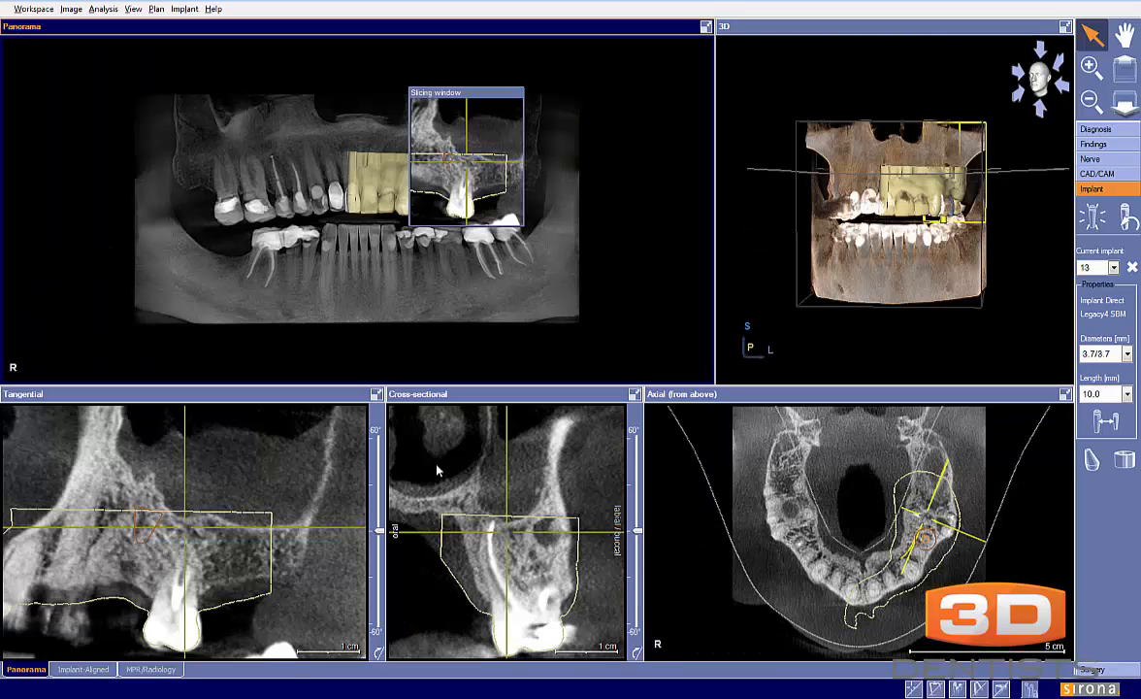
{"action": "double_click", "coordinate": [543, 531]}
{"action": "left_click", "coordinate": [280, 526]}
{"action": "left_click_drag", "start_coordinate": [281, 531], "coordinate": [281, 510]}
{"action": "mouse_move", "coordinate": [500, 495]}
{"action": "left_mouse_down"}
{"action": "mouse_move", "coordinate": [479, 462]}
{"action": "mouse_move", "coordinate": [493, 480]}
{"action": "left_mouse_up"}
{"action": "left_click_drag", "start_coordinate": [213, 542], "coordinate": [211, 540]}
{"action": "middle_click_drag", "start_coordinate": [213, 541], "coordinate": [264, 526]}
{"action": "scroll", "coordinate": [241, 532], "scroll_direction": "up", "scroll_amount": 3}
{"action": "left_click_drag", "start_coordinate": [264, 526], "coordinate": [263, 503]}
{"action": "middle_click_drag", "start_coordinate": [263, 503], "coordinate": [267, 511]}
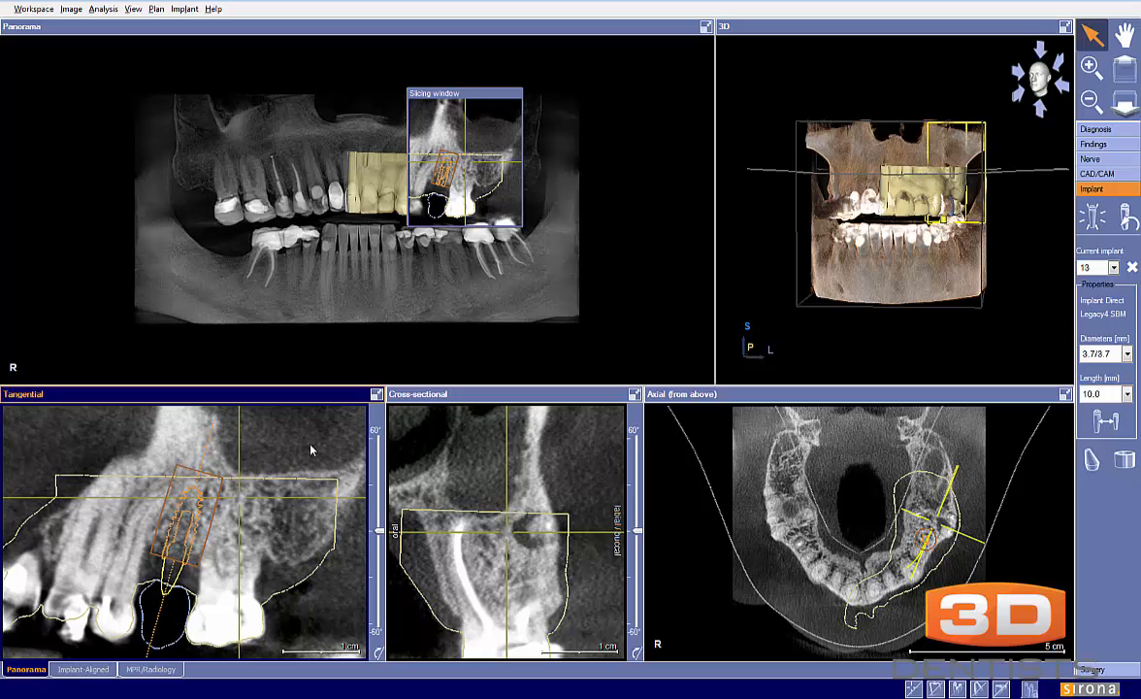
{"action": "left_click", "coordinate": [375, 394]}
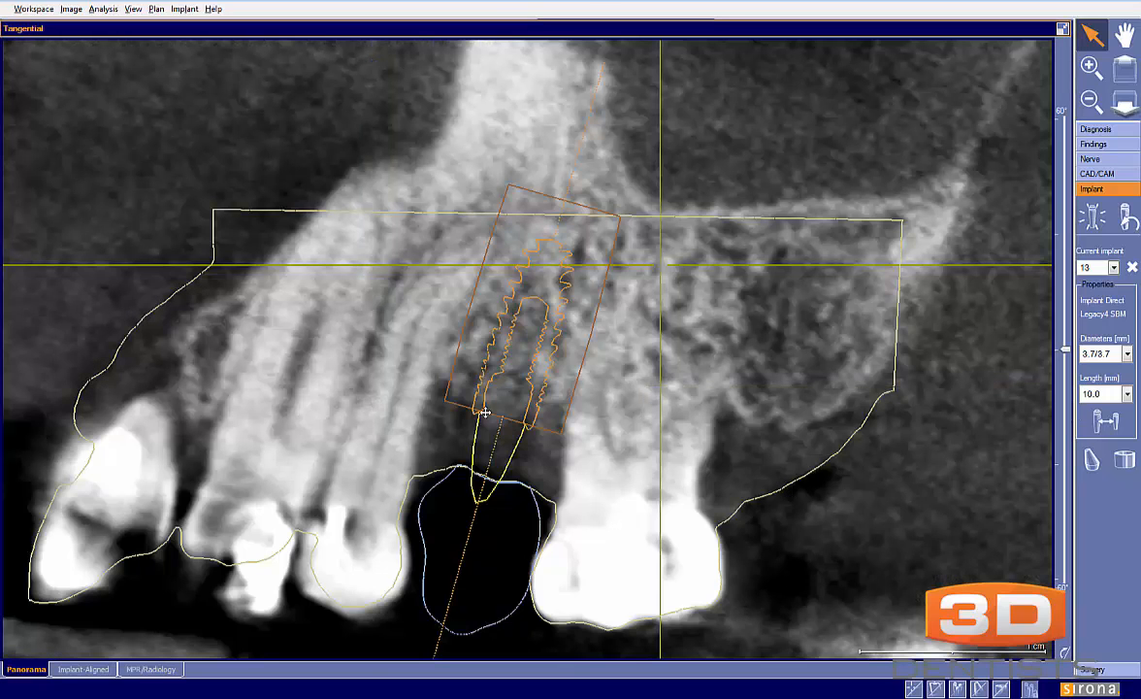
- Inspect implant 13 against the adjacent roots on neighbouring enlarged tangential slices, and restore the multi-view layout
{"action": "middle_click_drag", "start_coordinate": [599, 390], "coordinate": [602, 400]}
{"action": "mouse_move", "coordinate": [602, 399]}
{"action": "left_mouse_down"}
{"action": "mouse_move", "coordinate": [599, 383]}
{"action": "mouse_move", "coordinate": [599, 404]}
{"action": "left_mouse_up"}
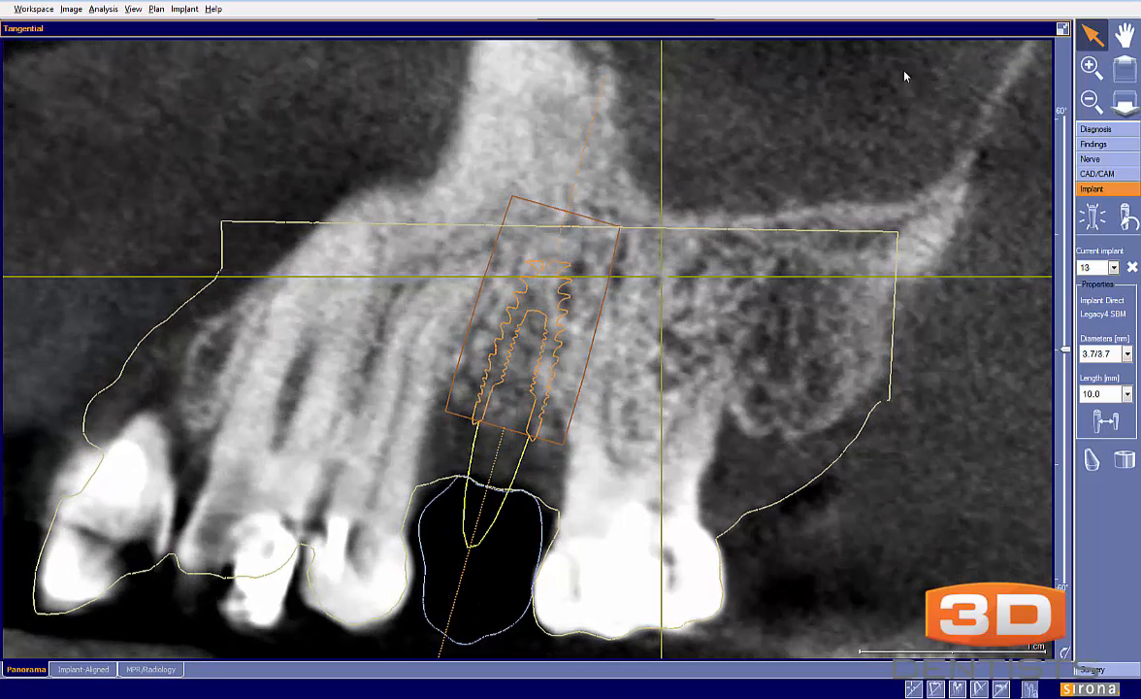
{"action": "left_click", "coordinate": [1063, 28]}
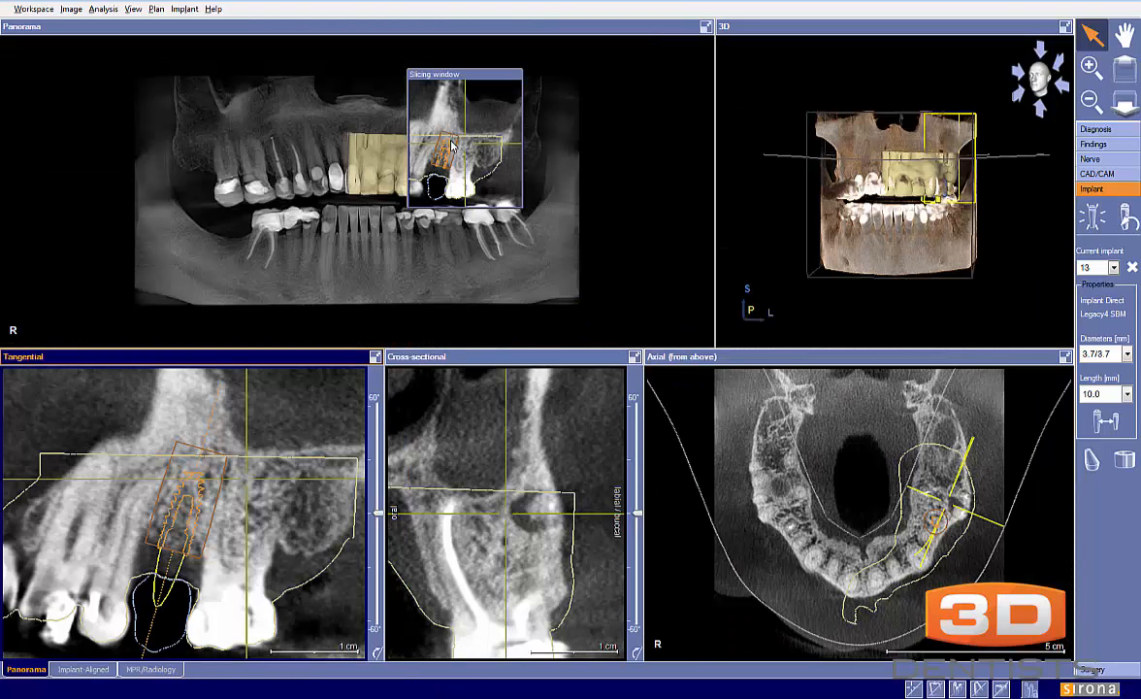
- Switch to the Implant-Aligned workspace and fine-tune the mesiodistal tilt of implant 13 beside the neighbouring root in the tangential slice
{"action": "left_click", "coordinate": [66, 670]}
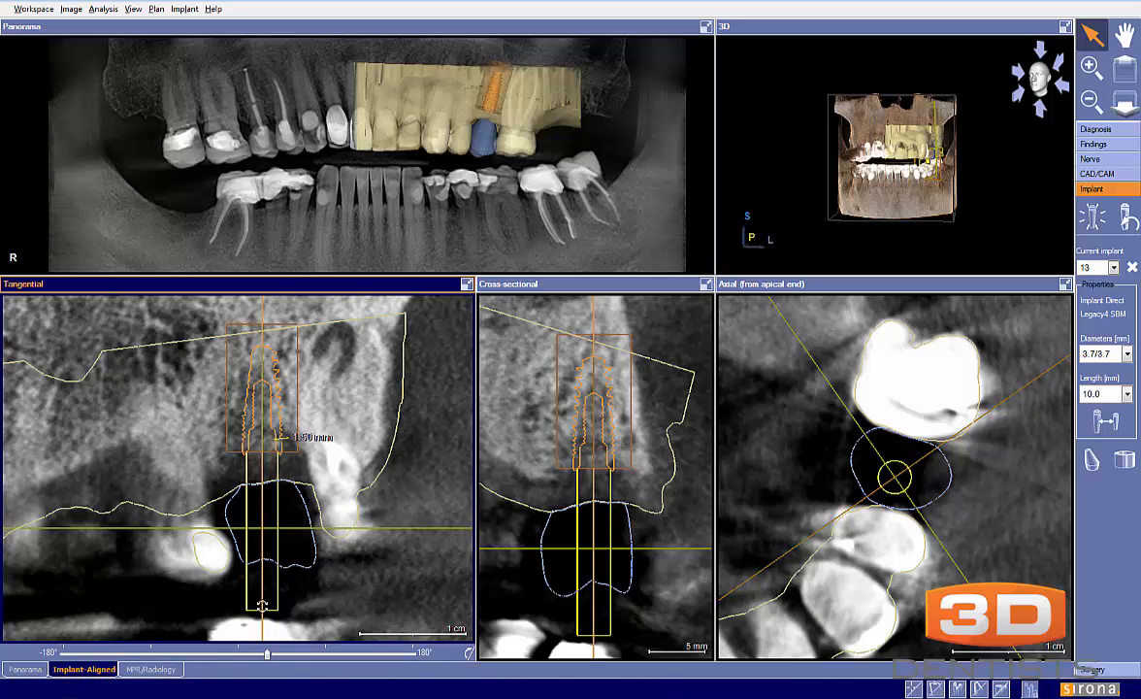
{"action": "left_click_drag", "start_coordinate": [262, 606], "coordinate": [267, 607]}
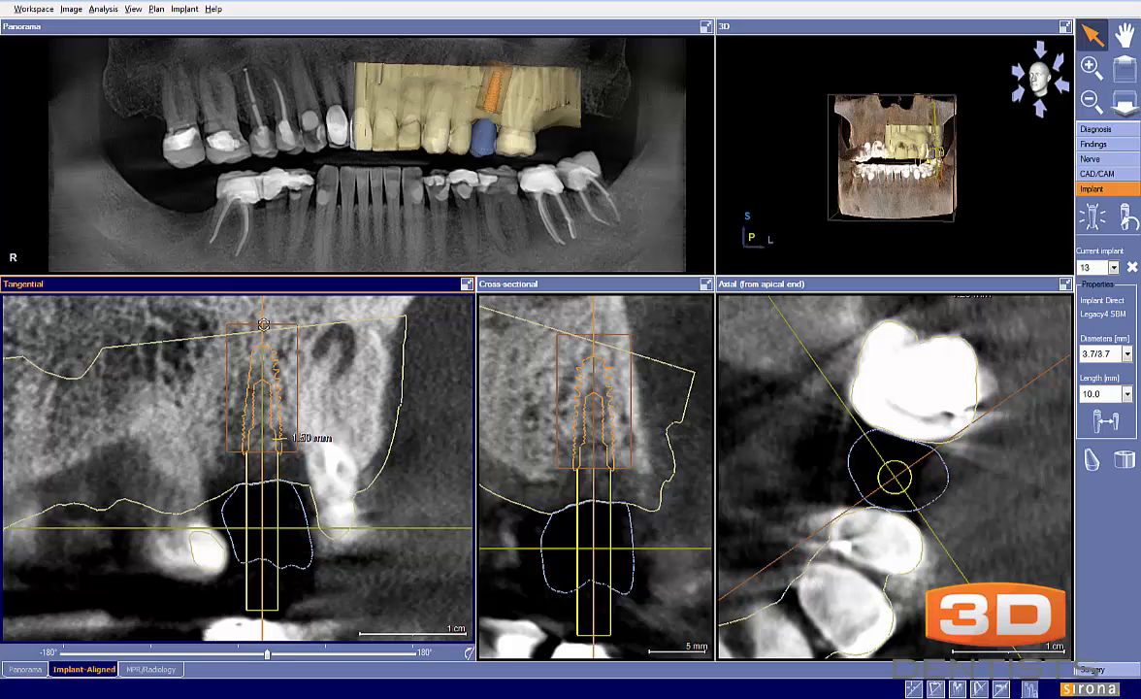
{"action": "left_click_drag", "start_coordinate": [263, 323], "coordinate": [262, 323]}
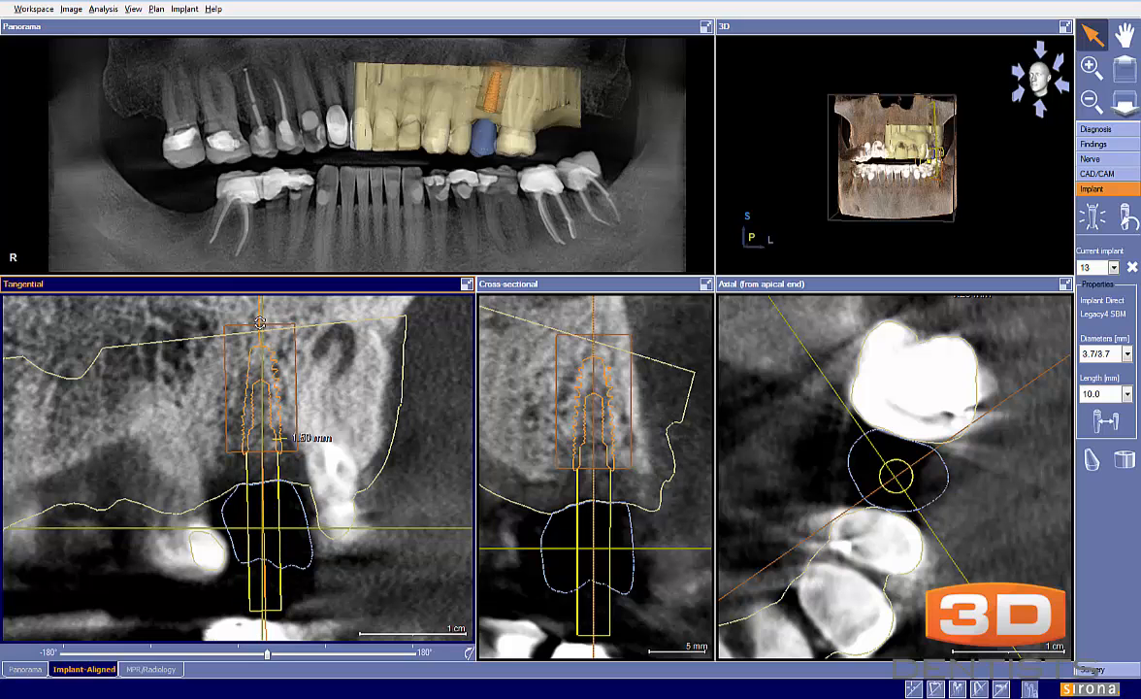
{"action": "left_click", "coordinate": [750, 474]}
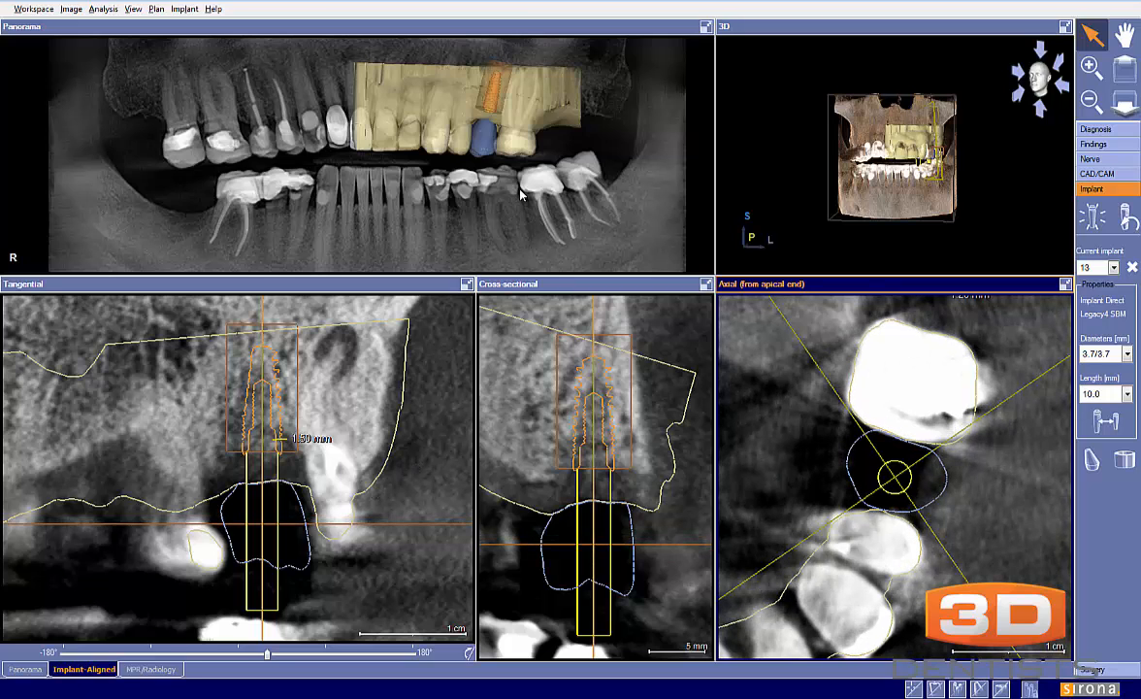
- Rotate the 3D volume to a side view of the implant 13 site
{"action": "left_click_drag", "start_coordinate": [927, 207], "coordinate": [906, 197]}
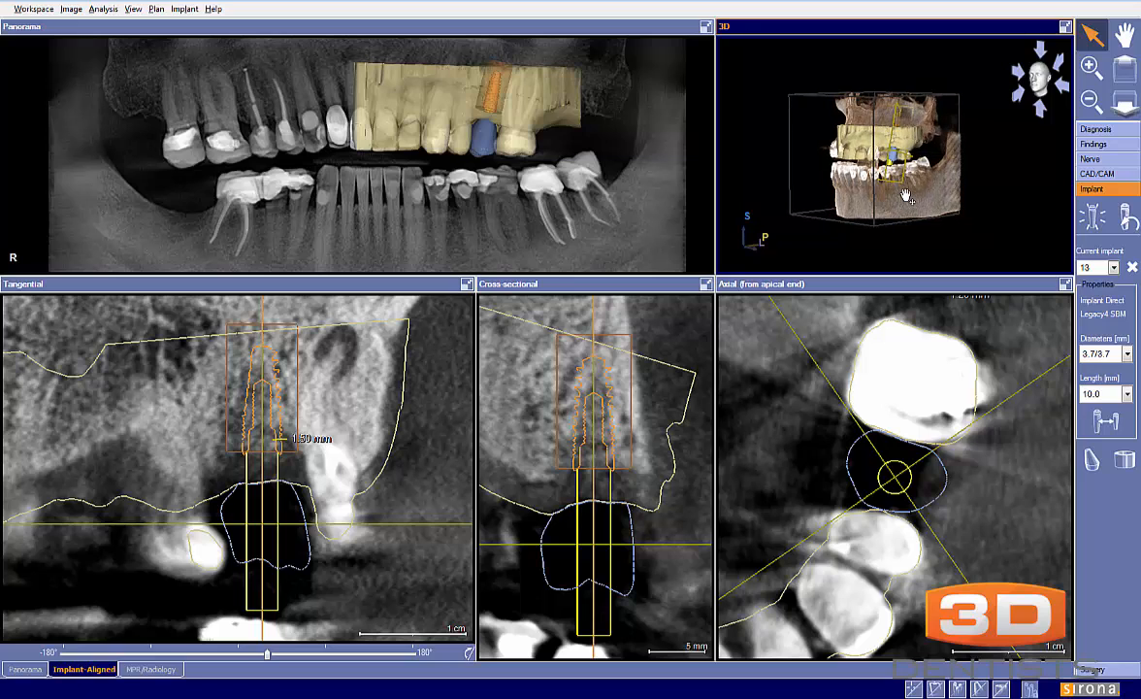